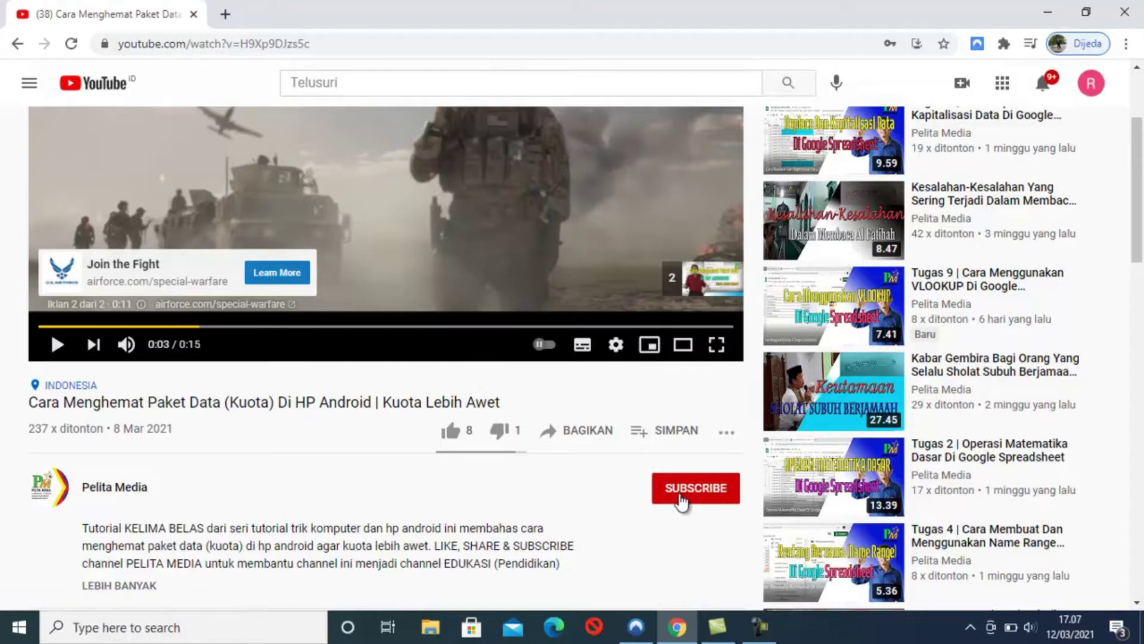
Step: Subscribe to the video's channel with notifications set to Semua (all uploads)
{"action": "left_click", "coordinate": [682, 494]}
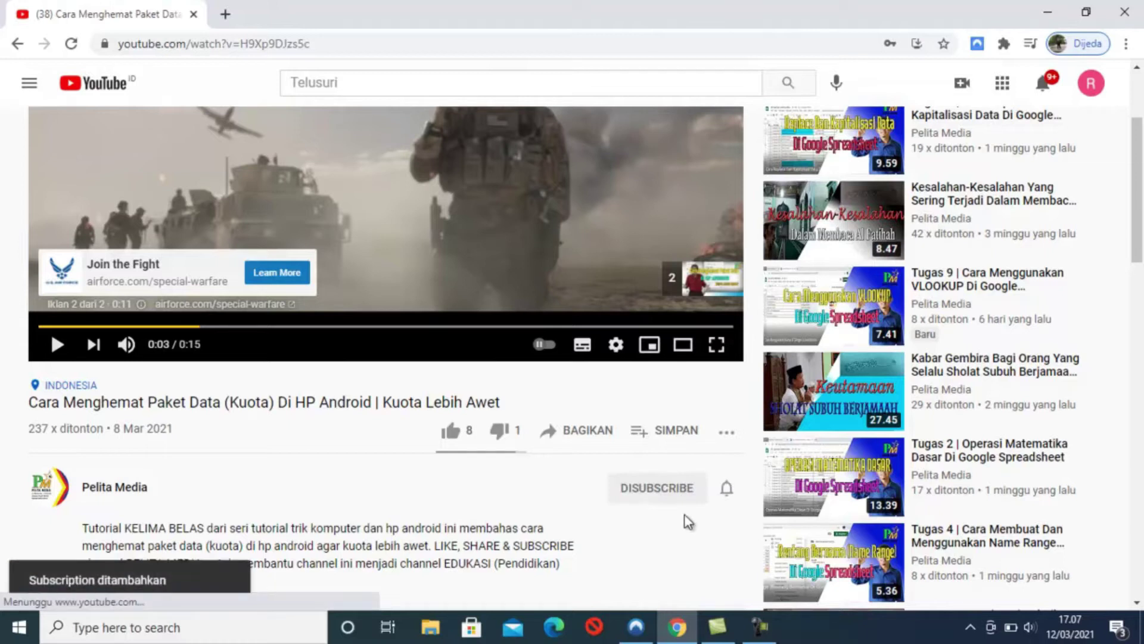
{"action": "left_click", "coordinate": [729, 489]}
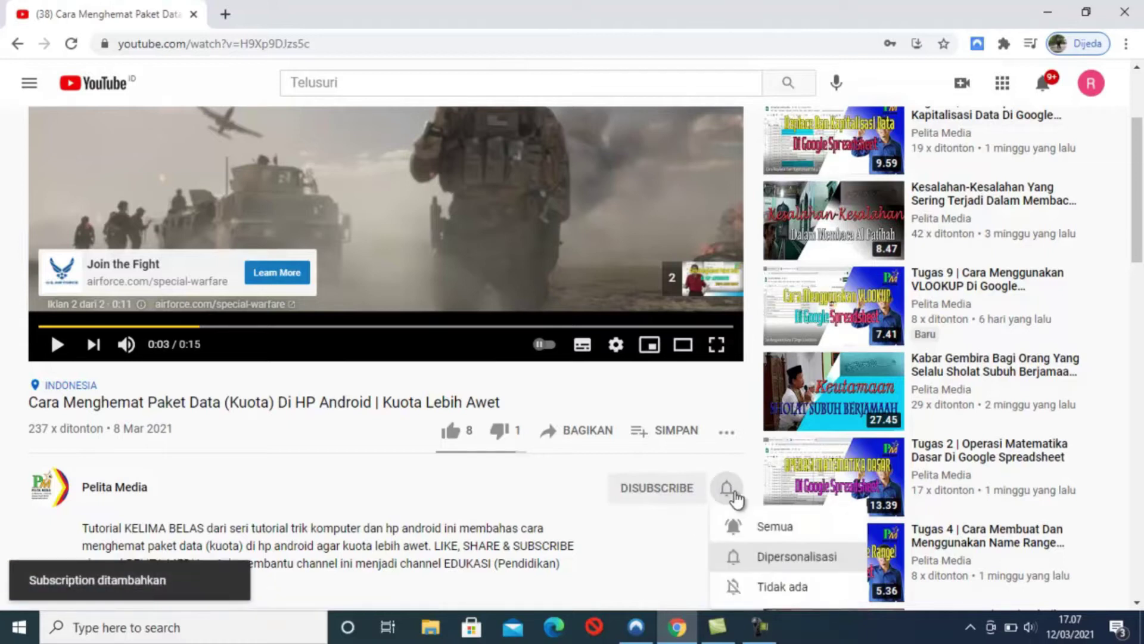
{"action": "left_click", "coordinate": [752, 527]}
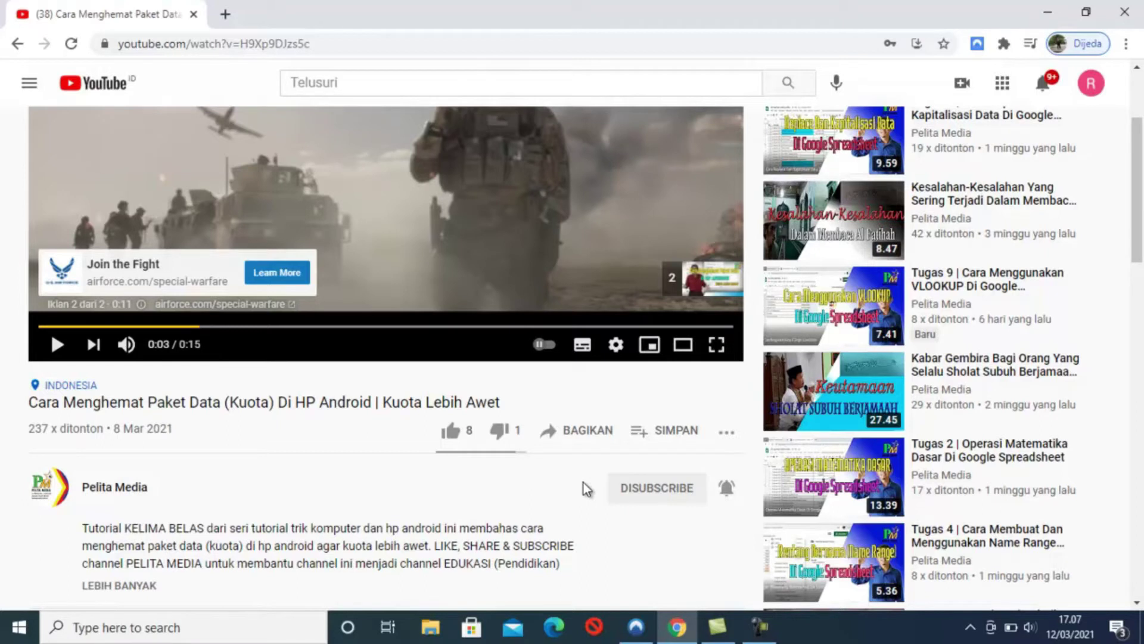
Step: Scroll down to the comments and place the cursor in the public comment box
{"action": "scroll", "coordinate": [587, 487], "scroll_direction": "down", "scroll_amount": 1}
{"action": "scroll", "coordinate": [586, 487], "scroll_direction": "down", "scroll_amount": 1}
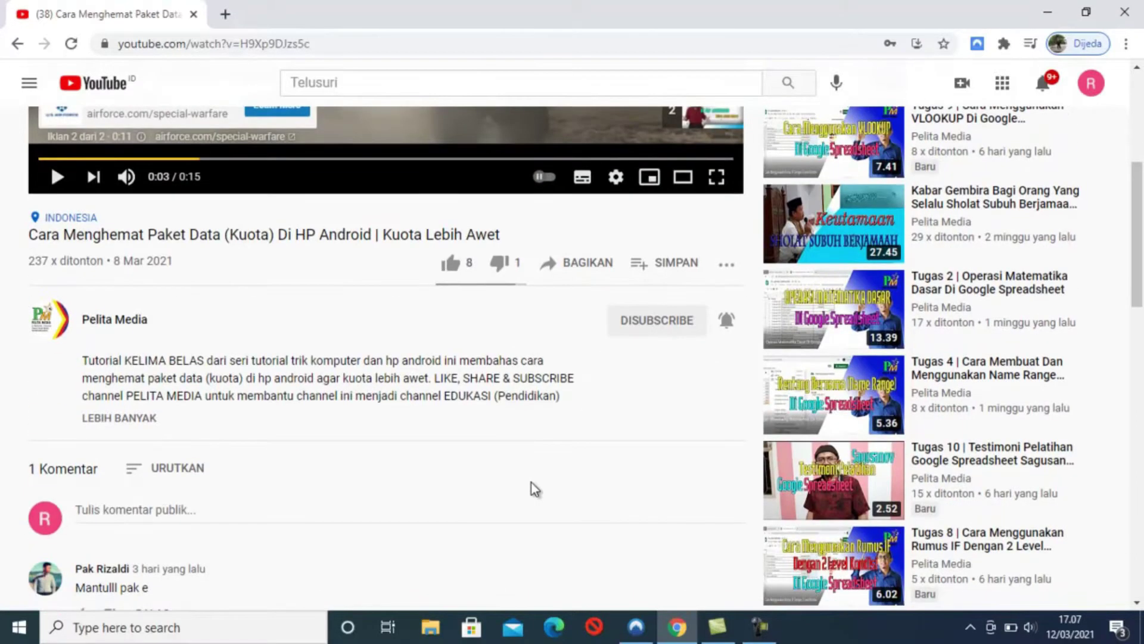
{"action": "scroll", "coordinate": [225, 484], "scroll_direction": "down", "scroll_amount": 2}
{"action": "left_click", "coordinate": [134, 343]}
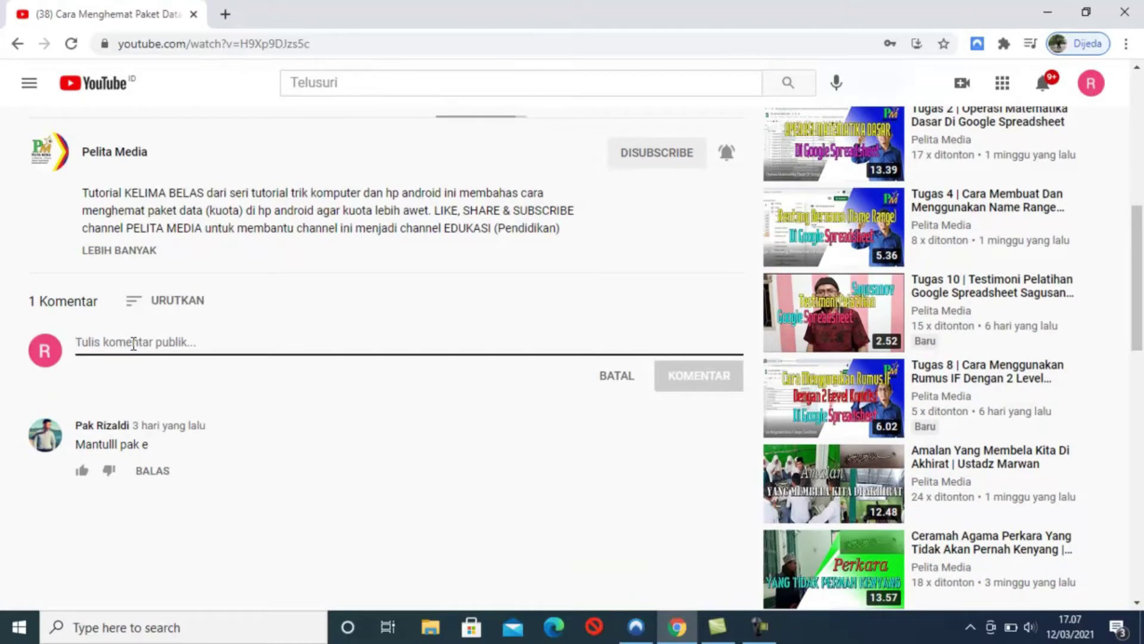
Step: Like the video so its count rises to 9, and bring up the Bagikan share dialog
{"action": "scroll", "coordinate": [133, 345], "scroll_direction": "up", "scroll_amount": 2}
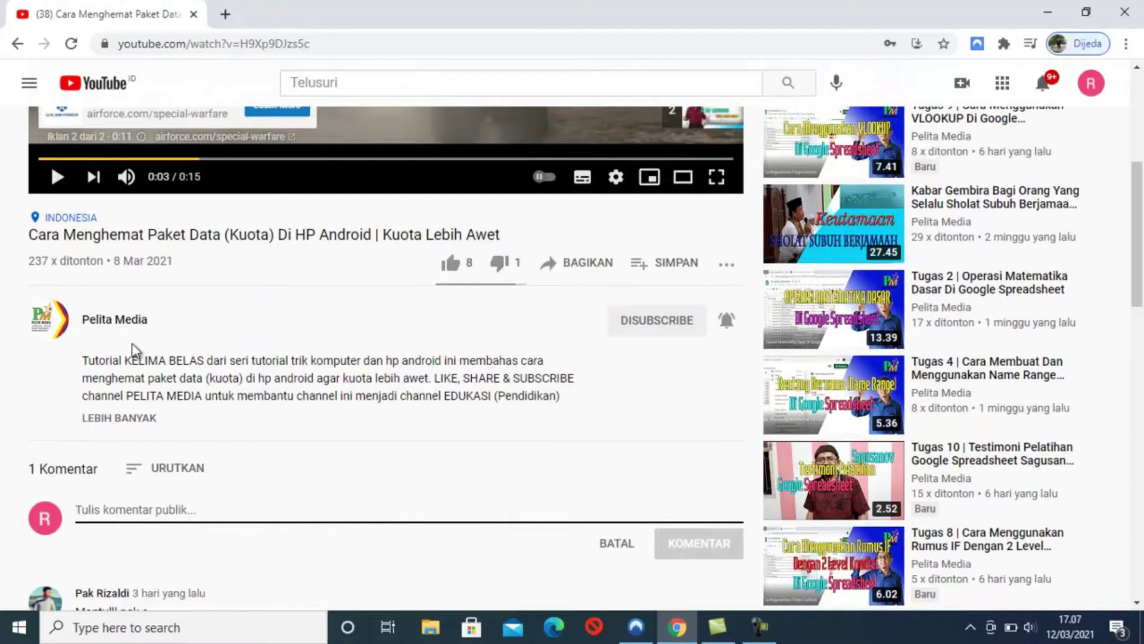
{"action": "scroll", "coordinate": [143, 375], "scroll_direction": "up", "scroll_amount": 1}
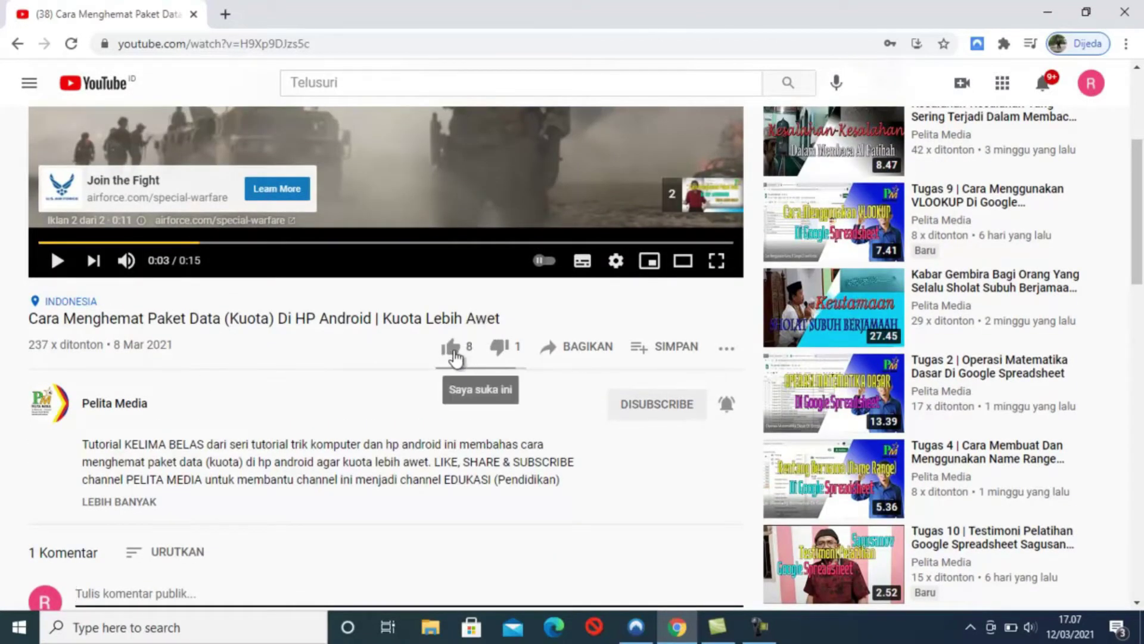
{"action": "left_click", "coordinate": [452, 350]}
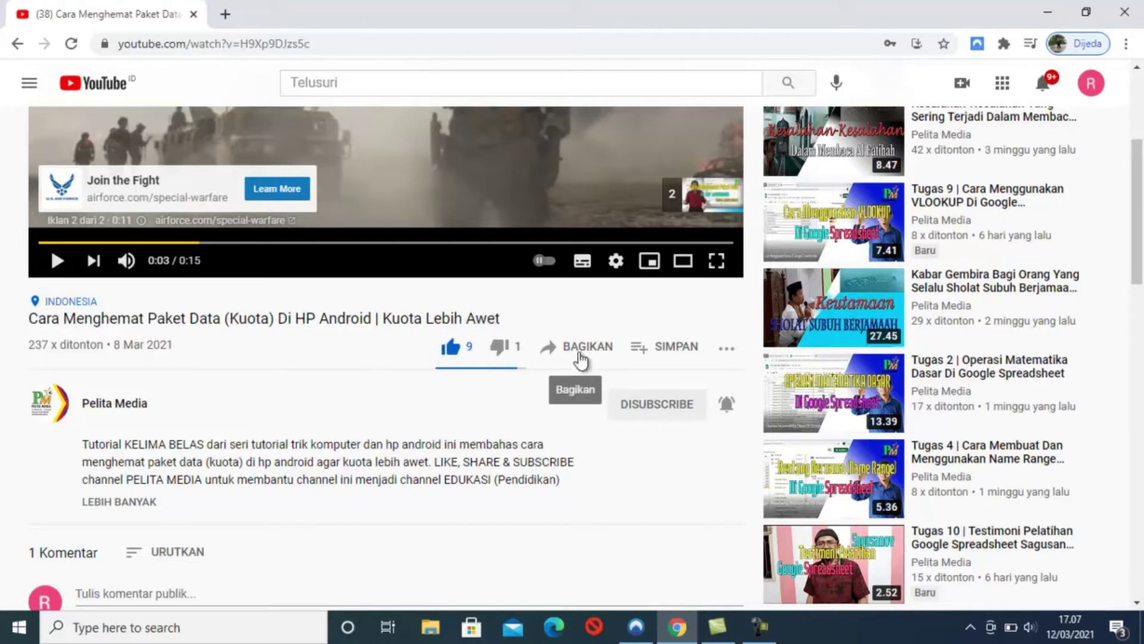
{"action": "left_click", "coordinate": [582, 358]}
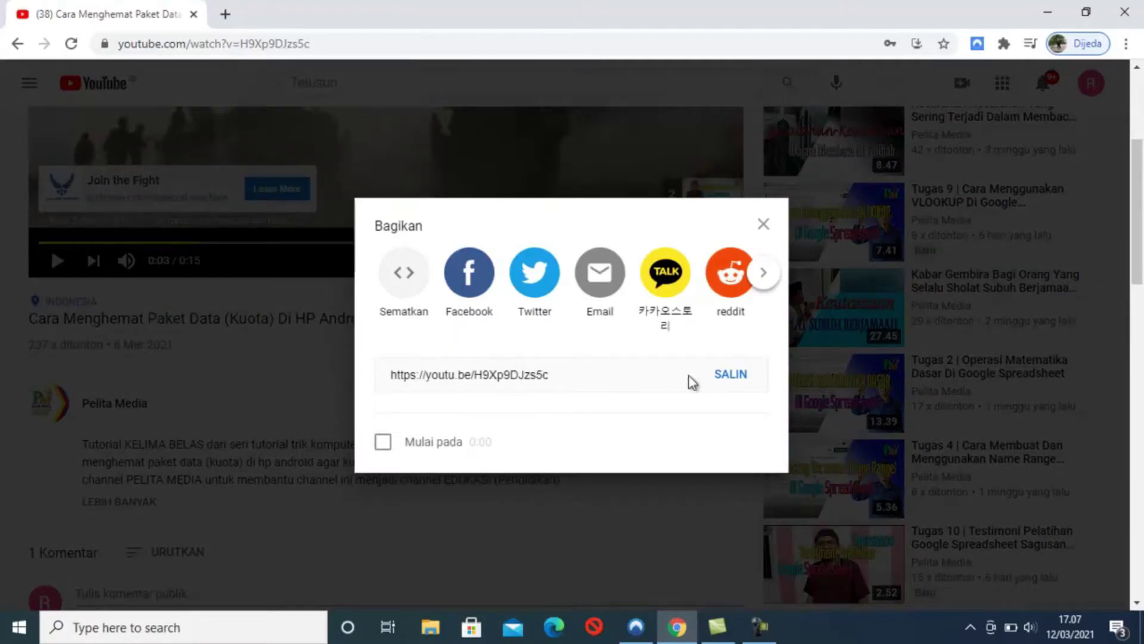
Step: Copy the video's youtu.be short link with SALIN
{"action": "left_click", "coordinate": [731, 377]}
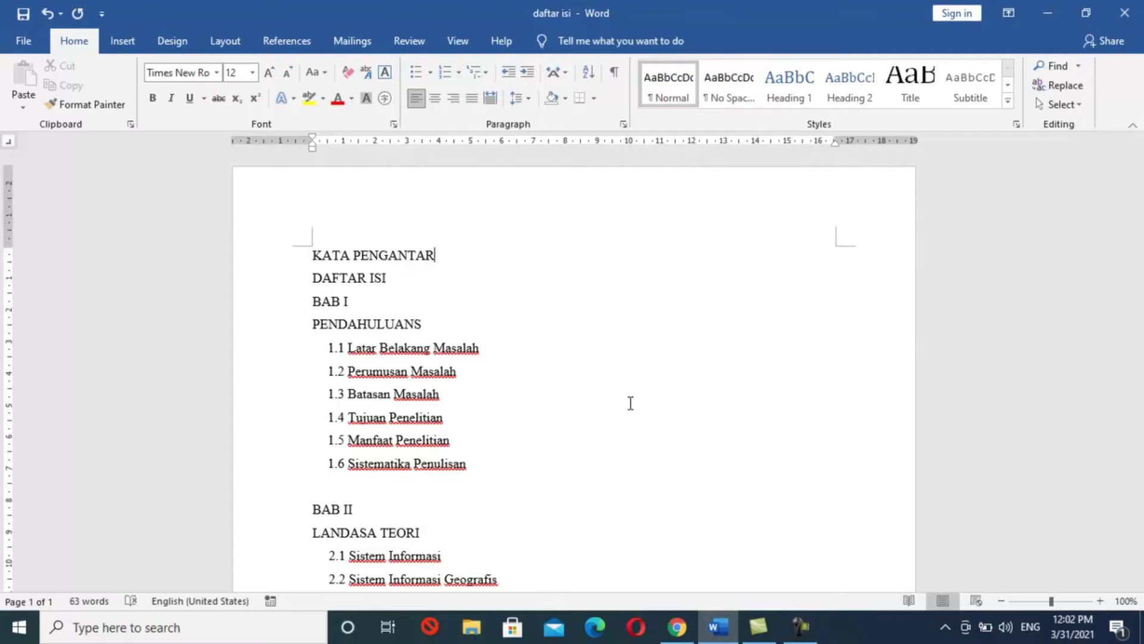
{"action": "scroll", "coordinate": [603, 409], "scroll_direction": "down", "scroll_amount": 1}
{"action": "scroll", "coordinate": [583, 410], "scroll_direction": "down", "scroll_amount": 2}
{"action": "scroll", "coordinate": [584, 410], "scroll_direction": "down", "scroll_amount": 2}
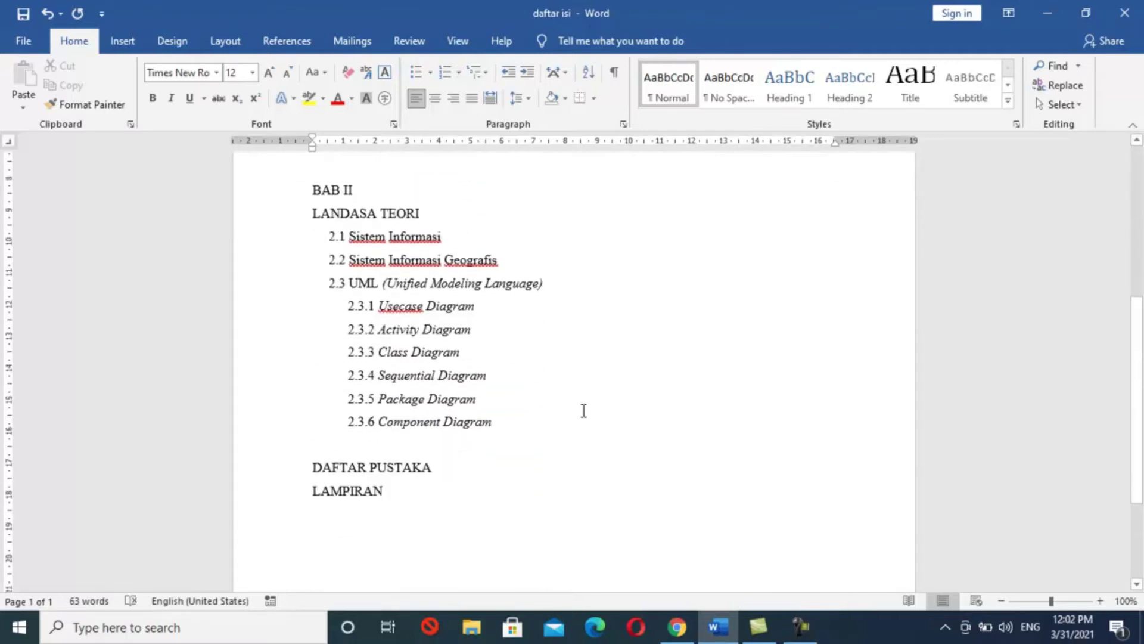
{"action": "scroll", "coordinate": [583, 410], "scroll_direction": "up", "scroll_amount": 2}
{"action": "scroll", "coordinate": [583, 410], "scroll_direction": "up", "scroll_amount": 2}
{"action": "scroll", "coordinate": [583, 410], "scroll_direction": "up", "scroll_amount": 1}
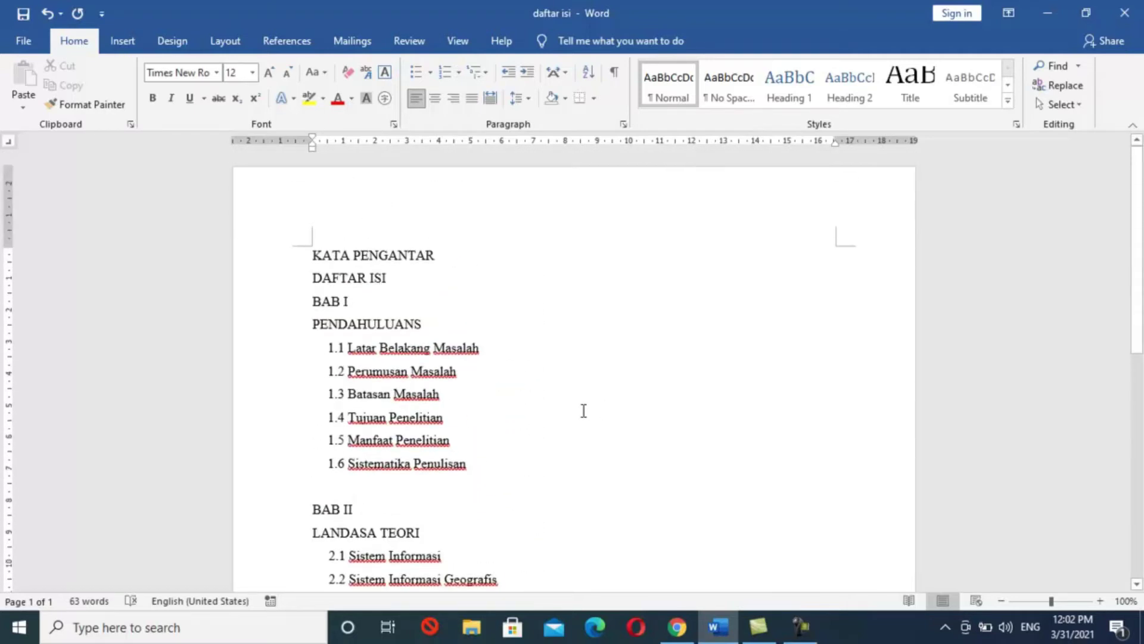
{"action": "scroll", "coordinate": [584, 410], "scroll_direction": "down", "scroll_amount": 2}
{"action": "scroll", "coordinate": [584, 410], "scroll_direction": "down", "scroll_amount": 1}
{"action": "scroll", "coordinate": [583, 410], "scroll_direction": "down", "scroll_amount": 3}
{"action": "scroll", "coordinate": [584, 410], "scroll_direction": "down", "scroll_amount": 1}
{"action": "scroll", "coordinate": [583, 410], "scroll_direction": "up", "scroll_amount": 4}
{"action": "scroll", "coordinate": [584, 410], "scroll_direction": "up", "scroll_amount": 2}
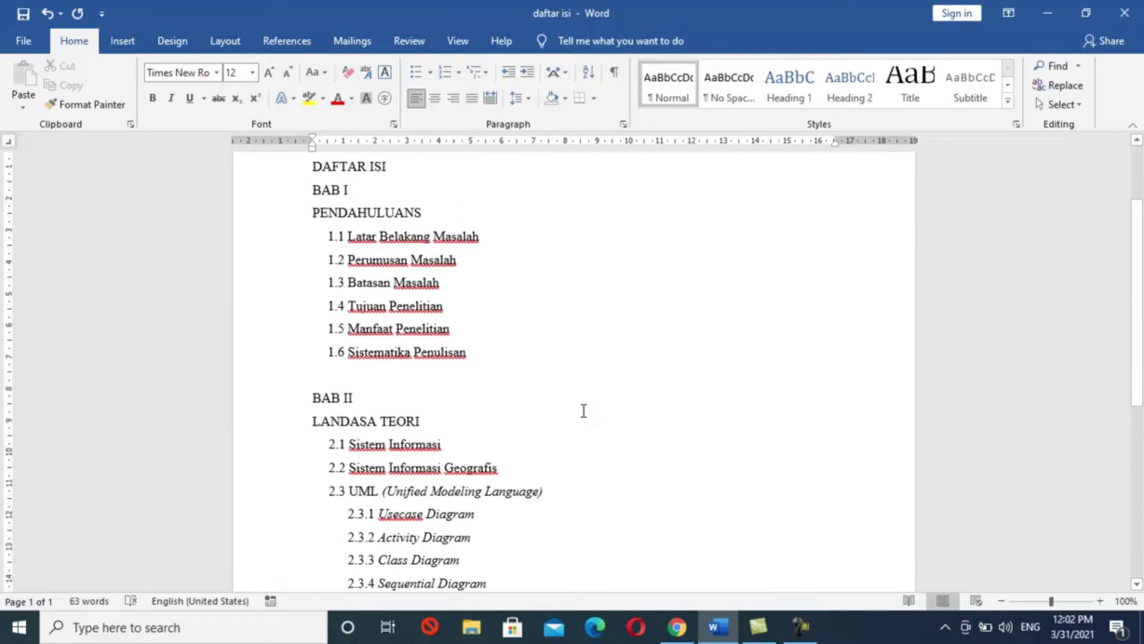
{"action": "scroll", "coordinate": [583, 410], "scroll_direction": "up", "scroll_amount": 1}
{"action": "scroll", "coordinate": [583, 410], "scroll_direction": "down", "scroll_amount": 1}
{"action": "scroll", "coordinate": [584, 410], "scroll_direction": "down", "scroll_amount": 1}
{"action": "scroll", "coordinate": [584, 410], "scroll_direction": "down", "scroll_amount": 2}
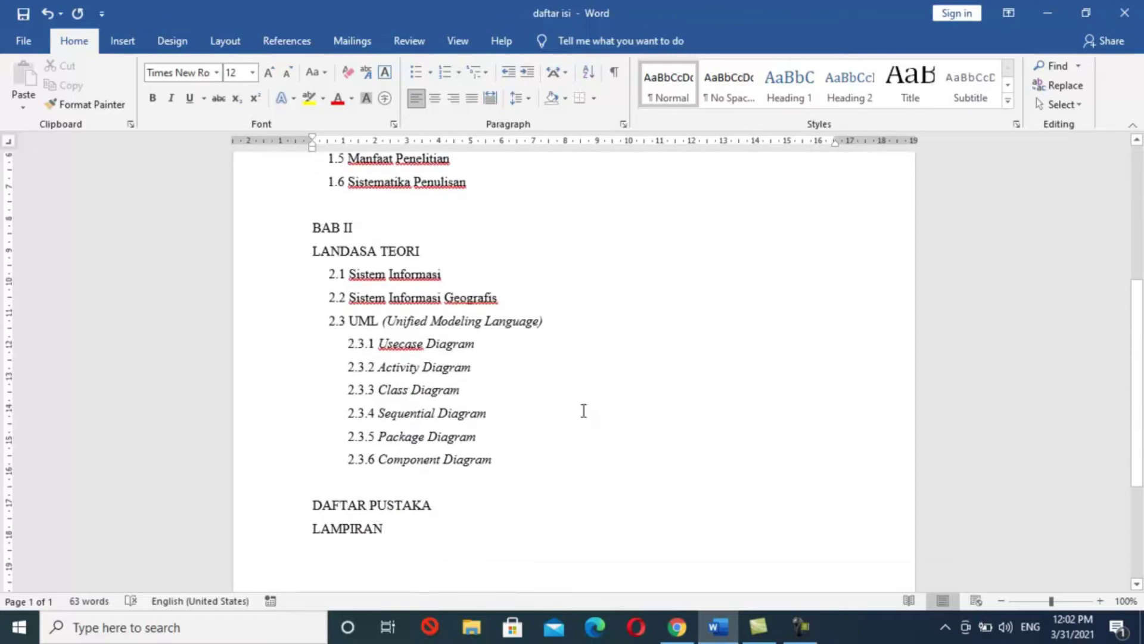
{"action": "scroll", "coordinate": [584, 410], "scroll_direction": "up", "scroll_amount": 3}
{"action": "scroll", "coordinate": [583, 410], "scroll_direction": "up", "scroll_amount": 1}
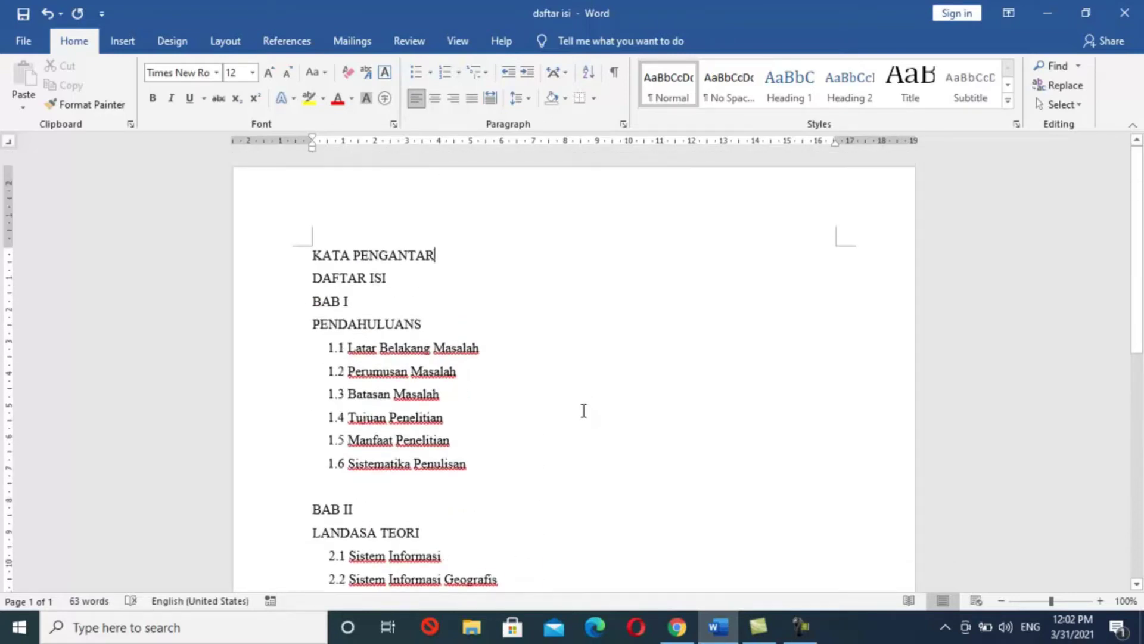
{"action": "scroll", "coordinate": [583, 410], "scroll_direction": "down", "scroll_amount": 1}
{"action": "scroll", "coordinate": [583, 410], "scroll_direction": "down", "scroll_amount": 2}
{"action": "scroll", "coordinate": [584, 410], "scroll_direction": "down", "scroll_amount": 2}
{"action": "scroll", "coordinate": [583, 410], "scroll_direction": "down", "scroll_amount": 1}
{"action": "scroll", "coordinate": [583, 410], "scroll_direction": "up", "scroll_amount": 1}
{"action": "scroll", "coordinate": [583, 410], "scroll_direction": "up", "scroll_amount": 4}
{"action": "scroll", "coordinate": [583, 410], "scroll_direction": "up", "scroll_amount": 1}
{"action": "scroll", "coordinate": [584, 410], "scroll_direction": "down", "scroll_amount": 3}
{"action": "scroll", "coordinate": [583, 410], "scroll_direction": "down", "scroll_amount": 1}
{"action": "scroll", "coordinate": [583, 410], "scroll_direction": "down", "scroll_amount": 2}
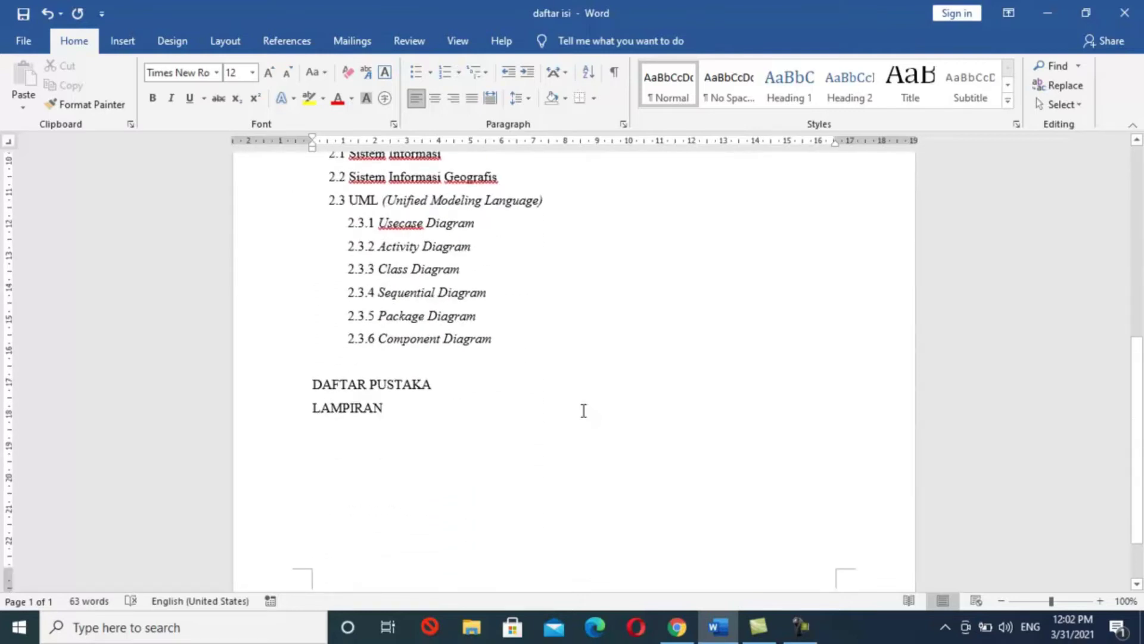
{"action": "scroll", "coordinate": [583, 410], "scroll_direction": "up", "scroll_amount": 3}
{"action": "scroll", "coordinate": [583, 410], "scroll_direction": "up", "scroll_amount": 3}
{"action": "scroll", "coordinate": [583, 410], "scroll_direction": "down", "scroll_amount": 3}
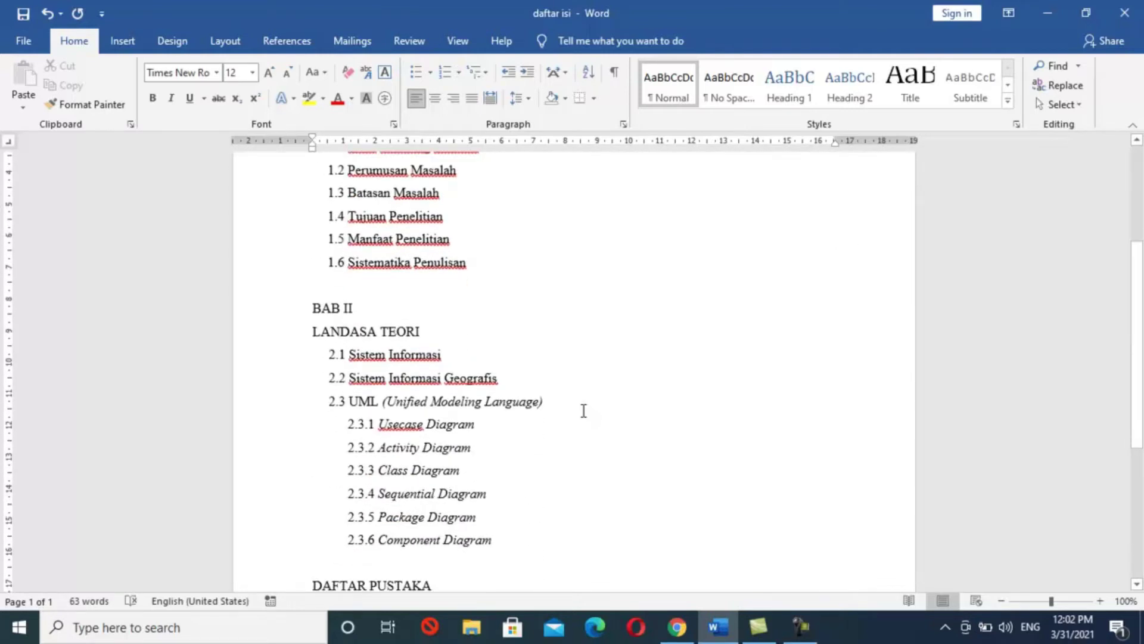
{"action": "scroll", "coordinate": [583, 410], "scroll_direction": "down", "scroll_amount": 3}
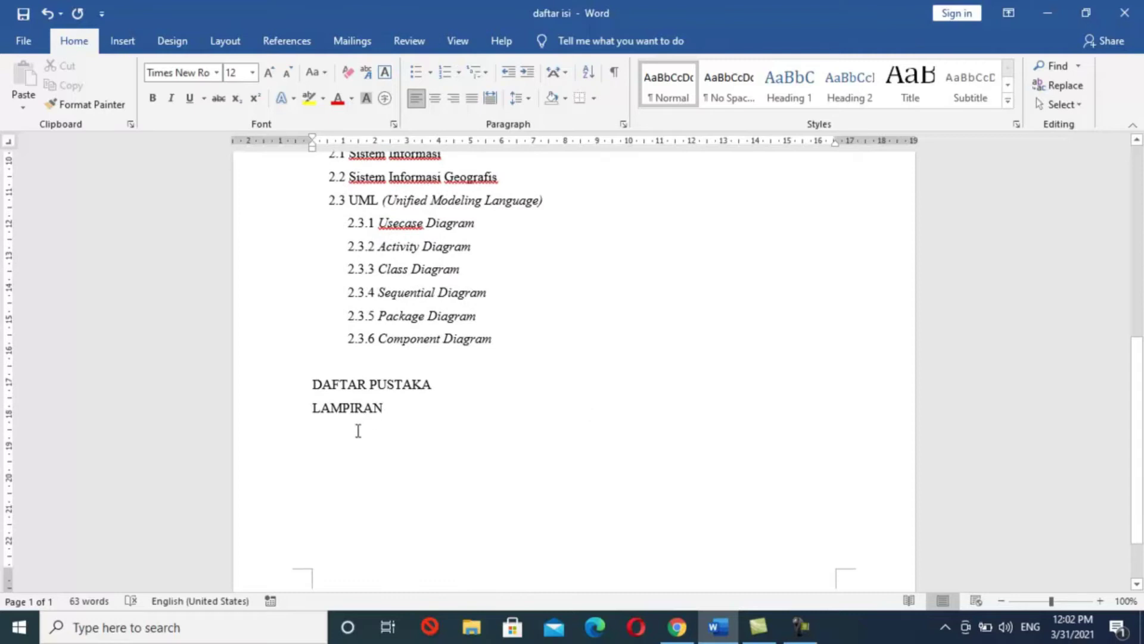
{"action": "scroll", "coordinate": [447, 441], "scroll_direction": "up", "scroll_amount": 2}
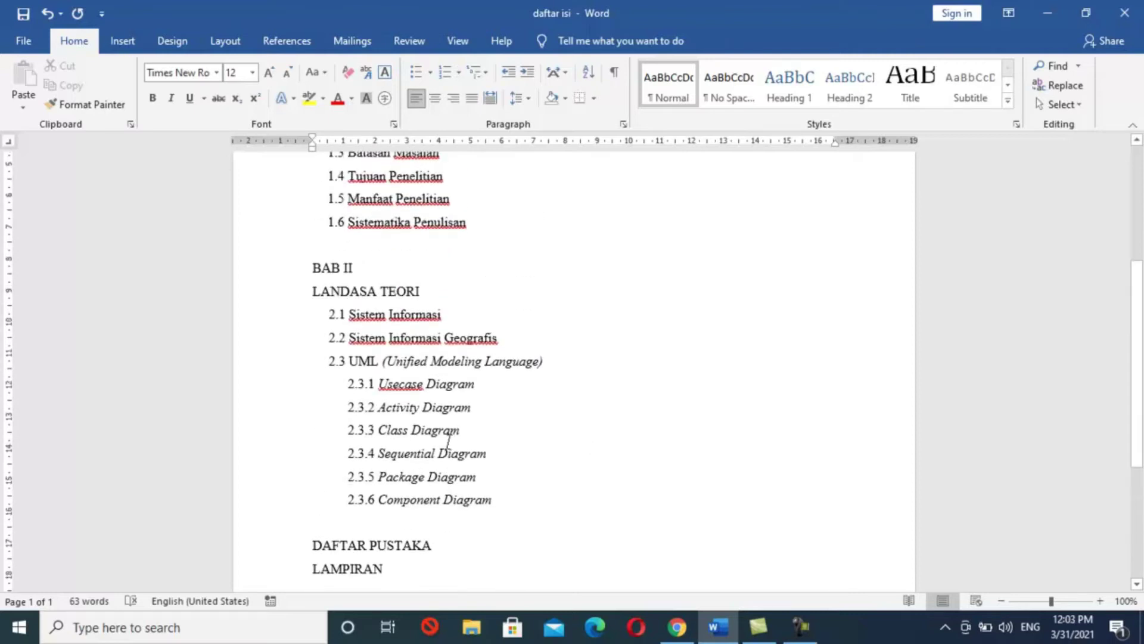
{"action": "scroll", "coordinate": [448, 441], "scroll_direction": "up", "scroll_amount": 4}
{"action": "scroll", "coordinate": [434, 348], "scroll_direction": "down", "scroll_amount": 4}
{"action": "scroll", "coordinate": [417, 381], "scroll_direction": "down", "scroll_amount": 1}
{"action": "scroll", "coordinate": [409, 409], "scroll_direction": "down", "scroll_amount": 1}
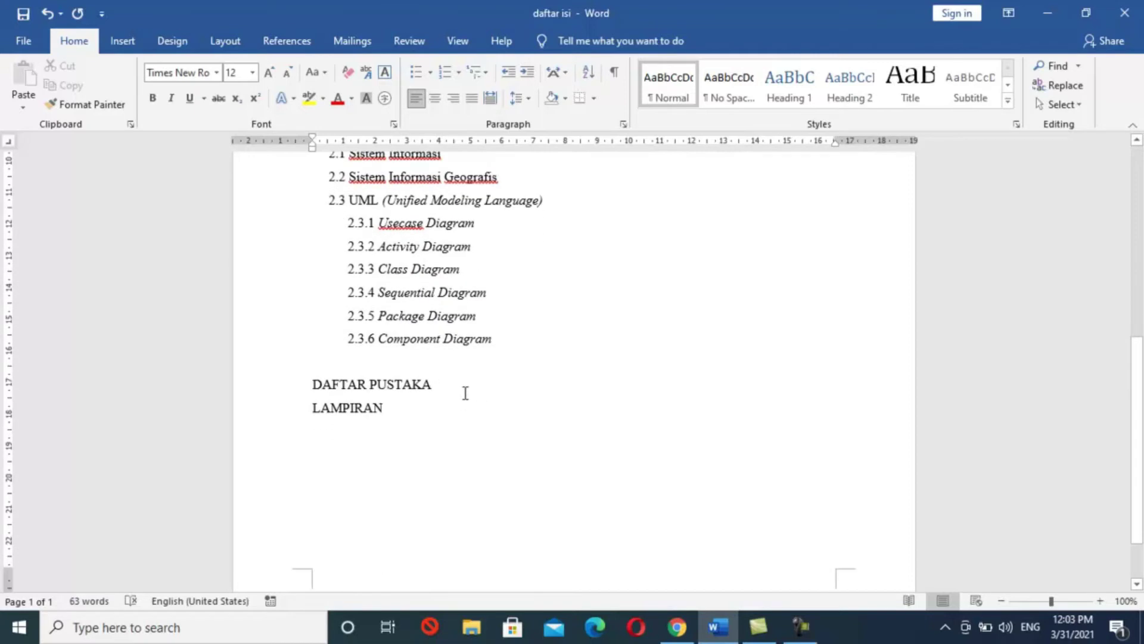
{"action": "left_click", "coordinate": [404, 415]}
{"action": "scroll", "coordinate": [650, 427], "scroll_direction": "up", "scroll_amount": 3}
{"action": "scroll", "coordinate": [650, 427], "scroll_direction": "up", "scroll_amount": 3}
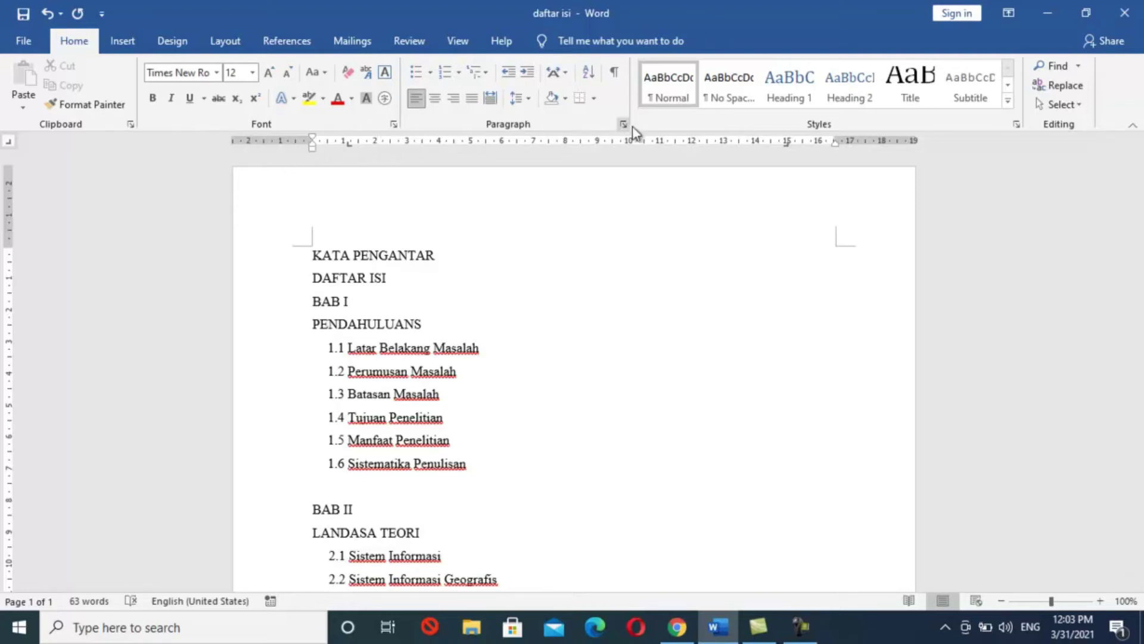
{"action": "left_click", "coordinate": [456, 41]}
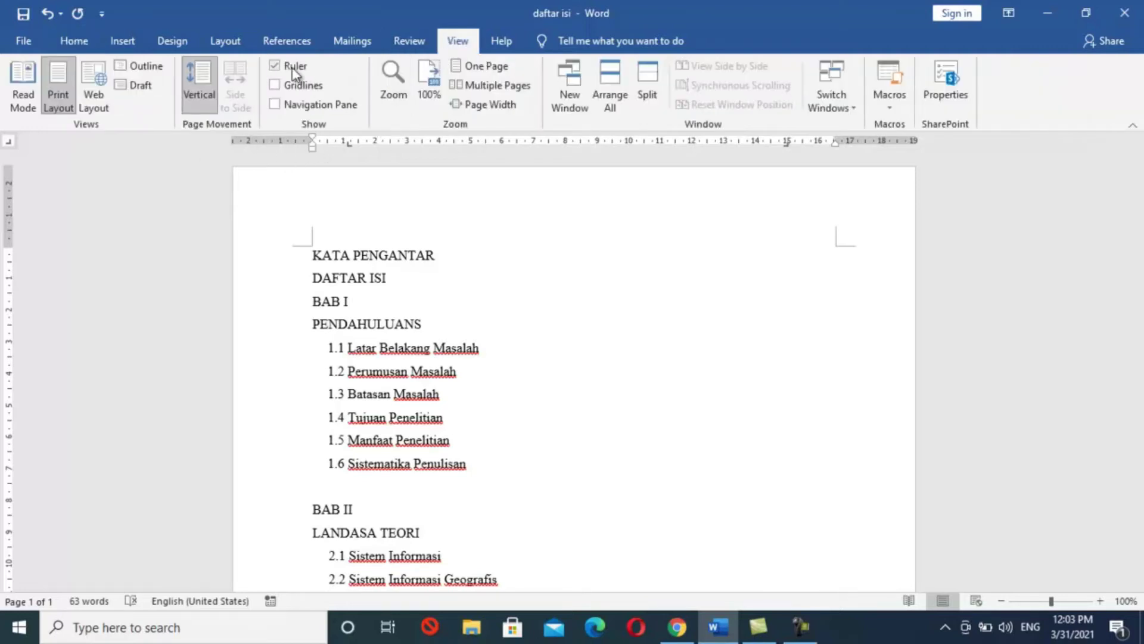
{"action": "left_click", "coordinate": [293, 70]}
{"action": "left_click", "coordinate": [73, 40]}
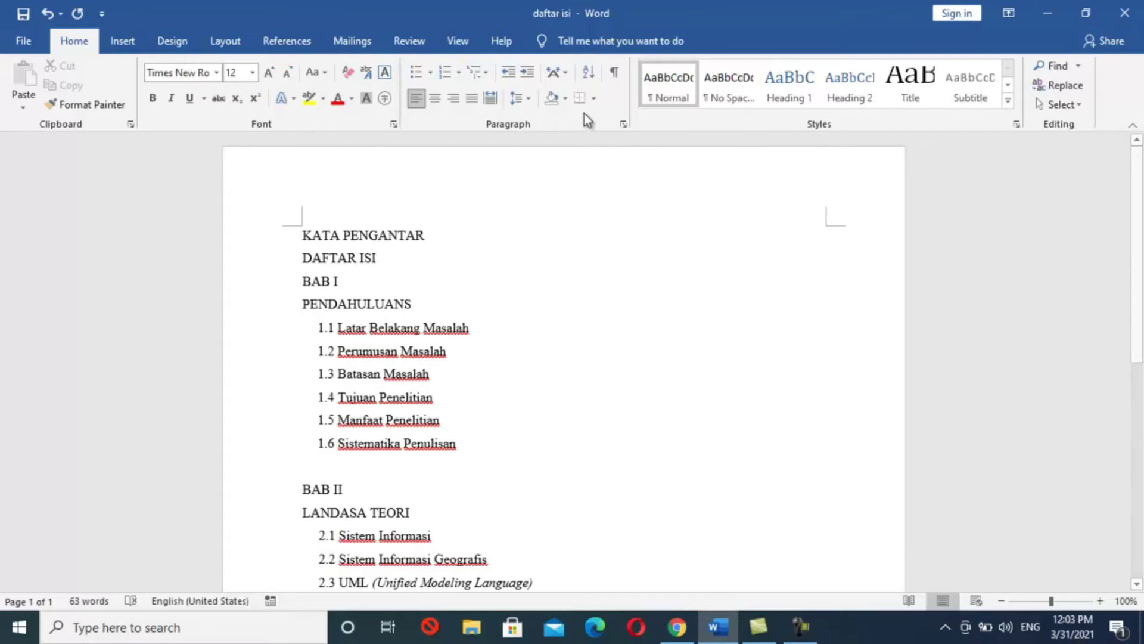
{"action": "left_click", "coordinate": [458, 42]}
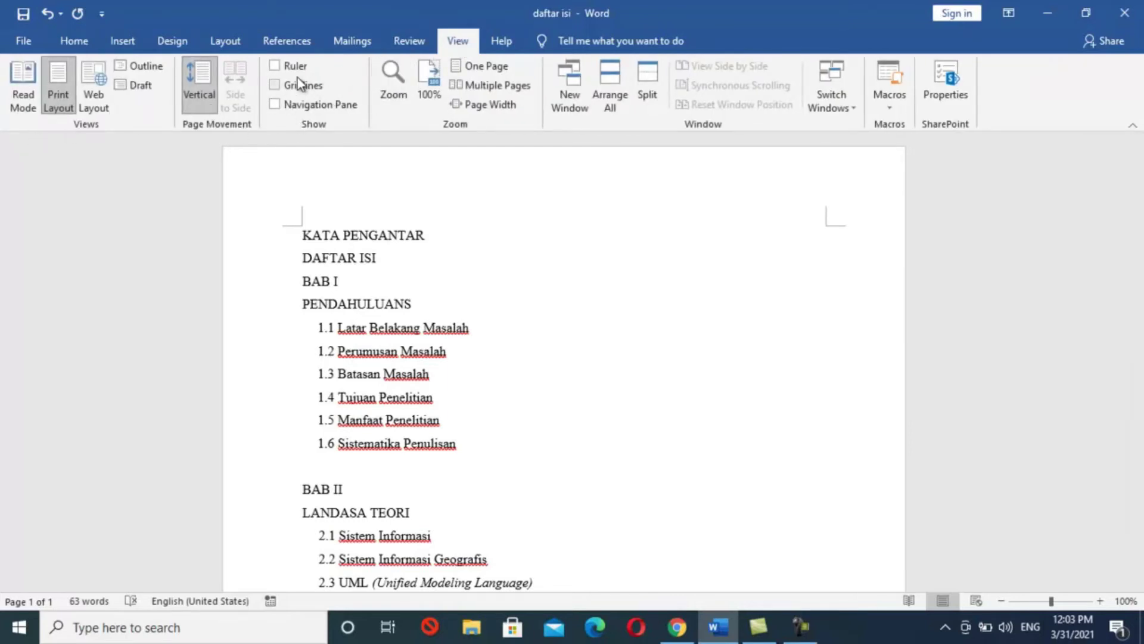
{"action": "left_click", "coordinate": [275, 66]}
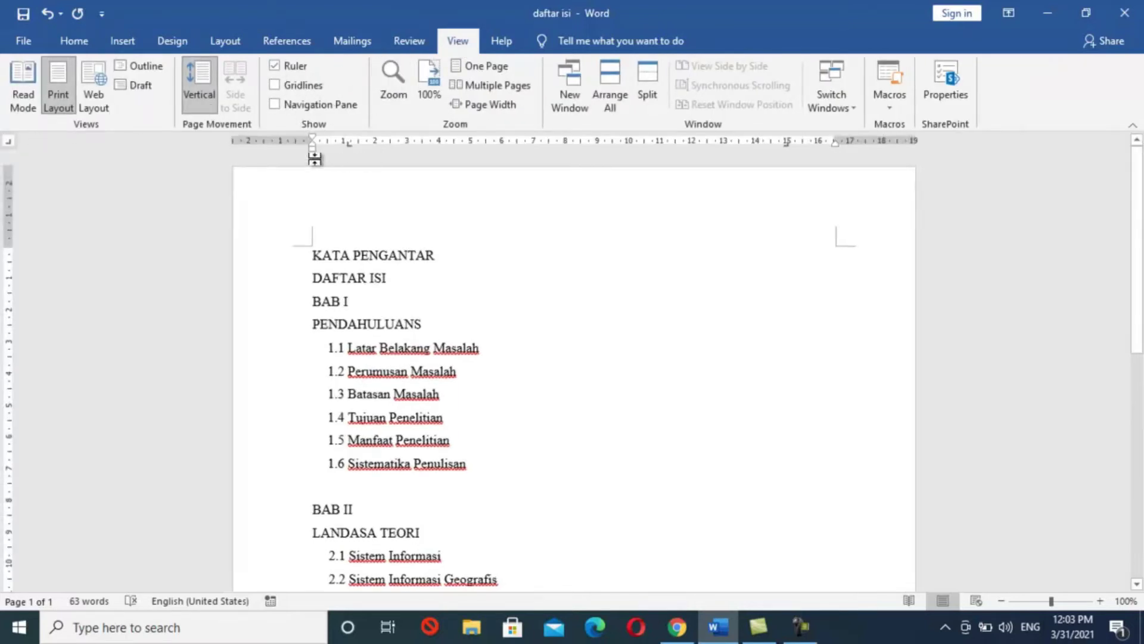
{"action": "scroll", "coordinate": [357, 153], "scroll_direction": "down", "scroll_amount": 4}
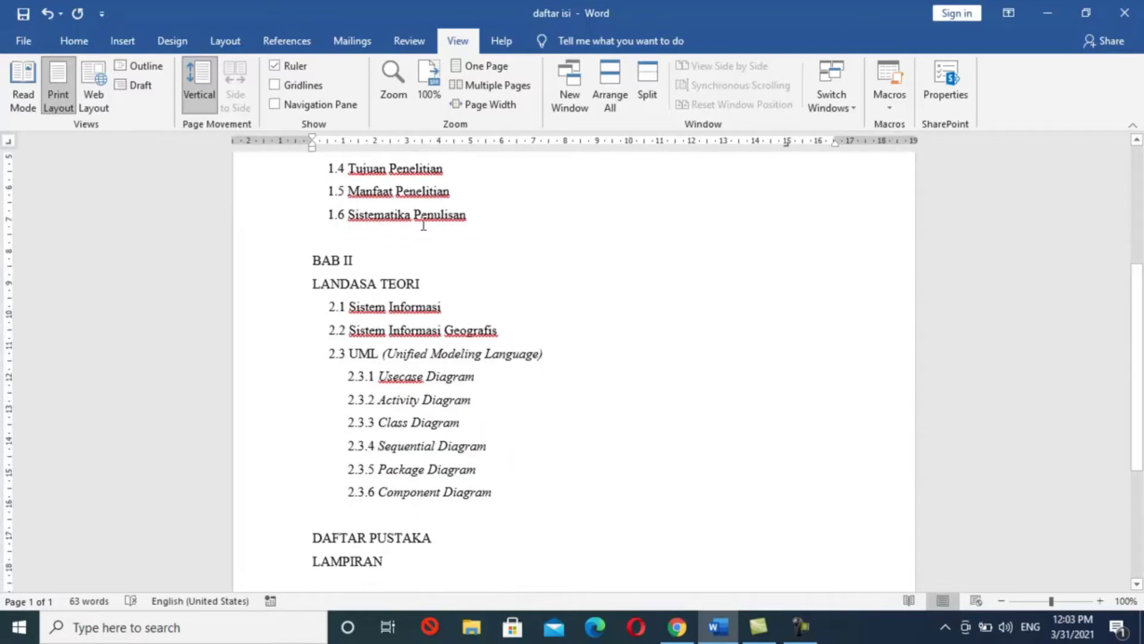
{"action": "scroll", "coordinate": [424, 224], "scroll_direction": "up", "scroll_amount": 3}
{"action": "scroll", "coordinate": [460, 257], "scroll_direction": "up", "scroll_amount": 3}
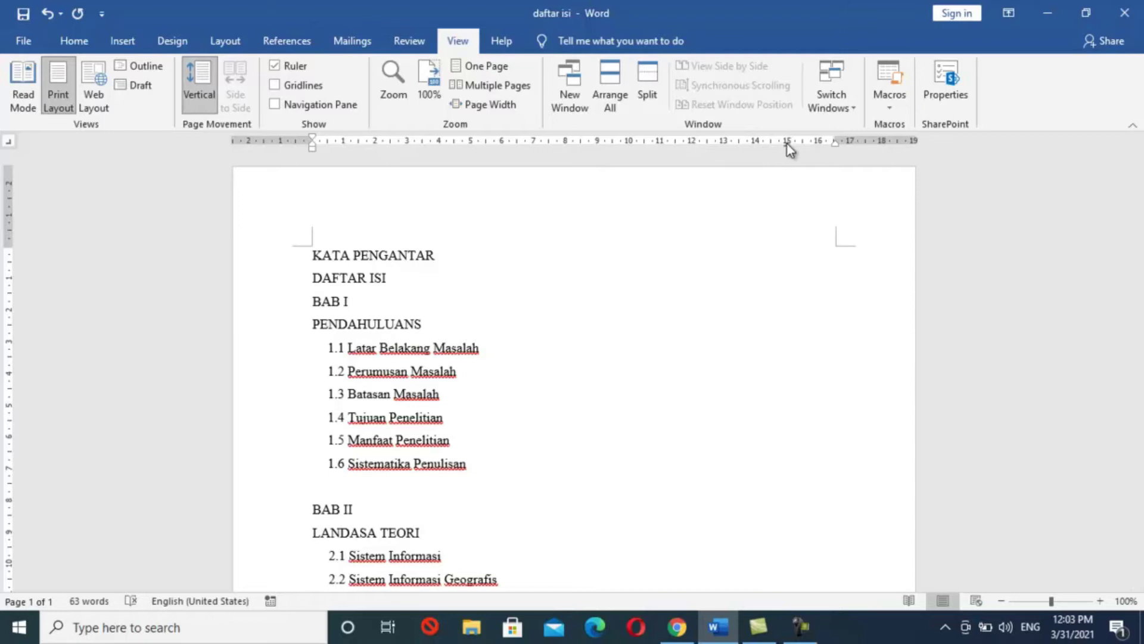
{"action": "scroll", "coordinate": [776, 186], "scroll_direction": "down", "scroll_amount": 4}
{"action": "scroll", "coordinate": [777, 186], "scroll_direction": "up", "scroll_amount": 4}
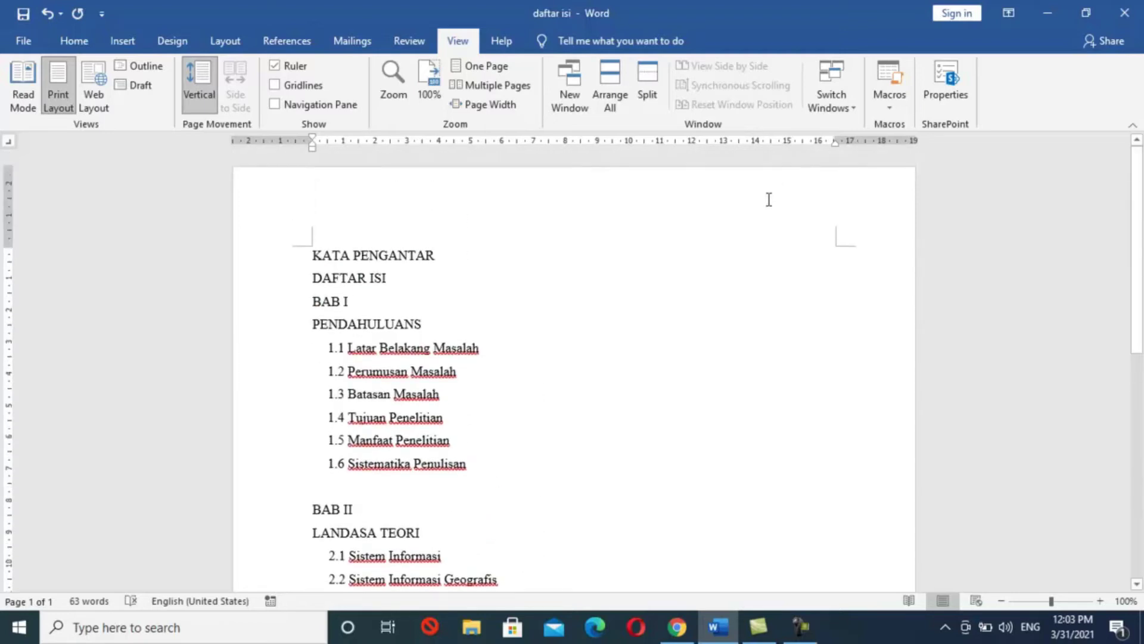
{"action": "scroll", "coordinate": [616, 283], "scroll_direction": "down", "scroll_amount": 3}
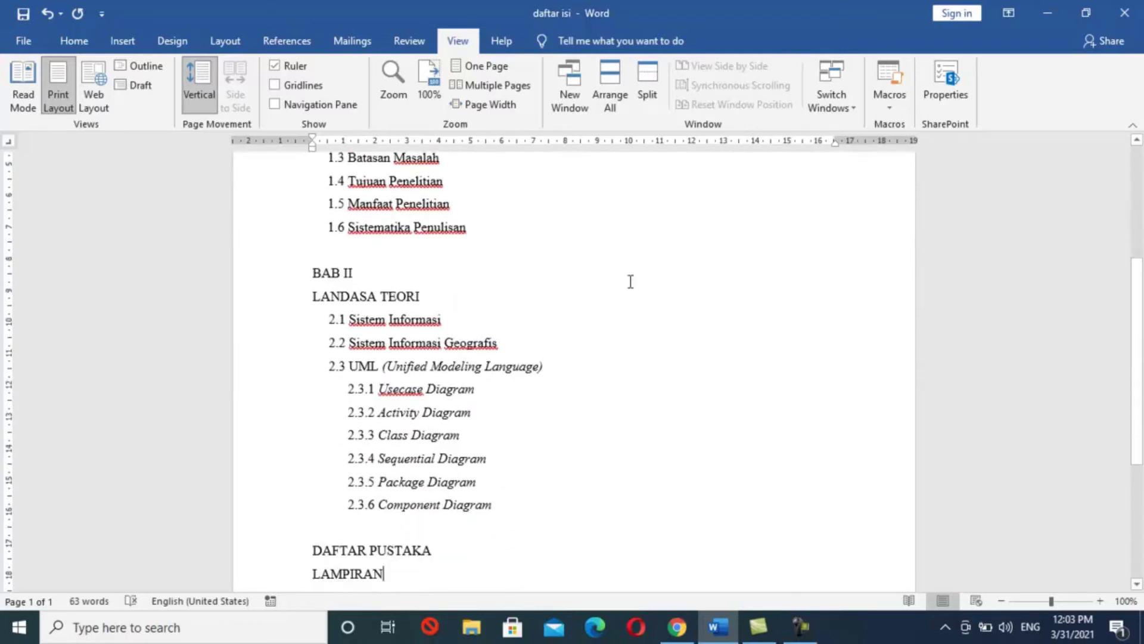
{"action": "scroll", "coordinate": [629, 280], "scroll_direction": "down", "scroll_amount": 4}
{"action": "scroll", "coordinate": [630, 282], "scroll_direction": "up", "scroll_amount": 7}
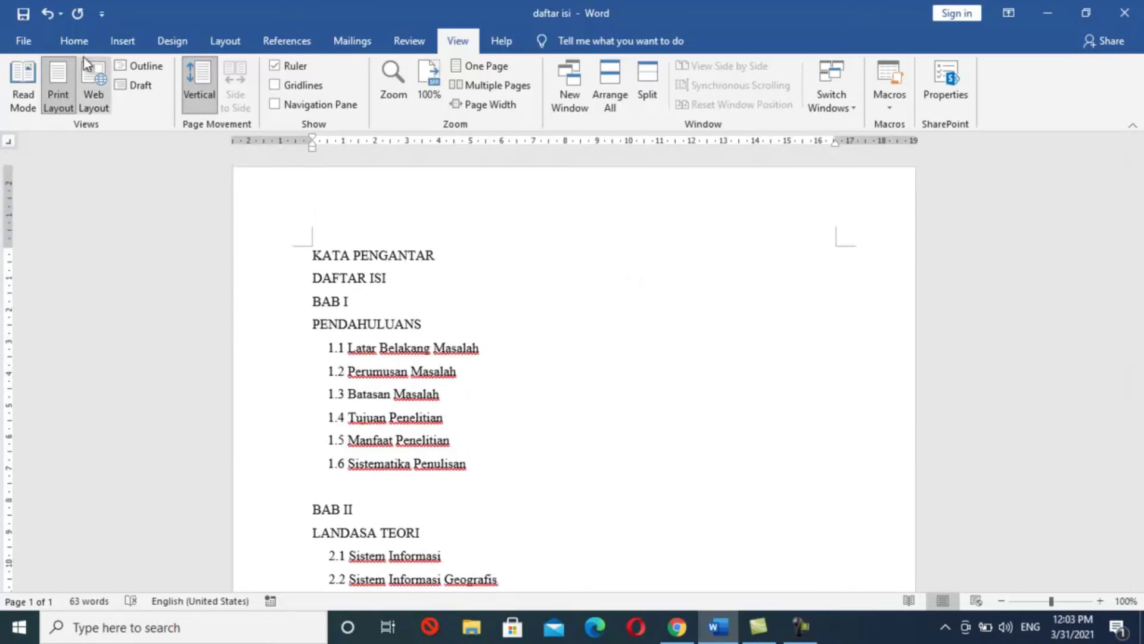
{"action": "left_click", "coordinate": [74, 42]}
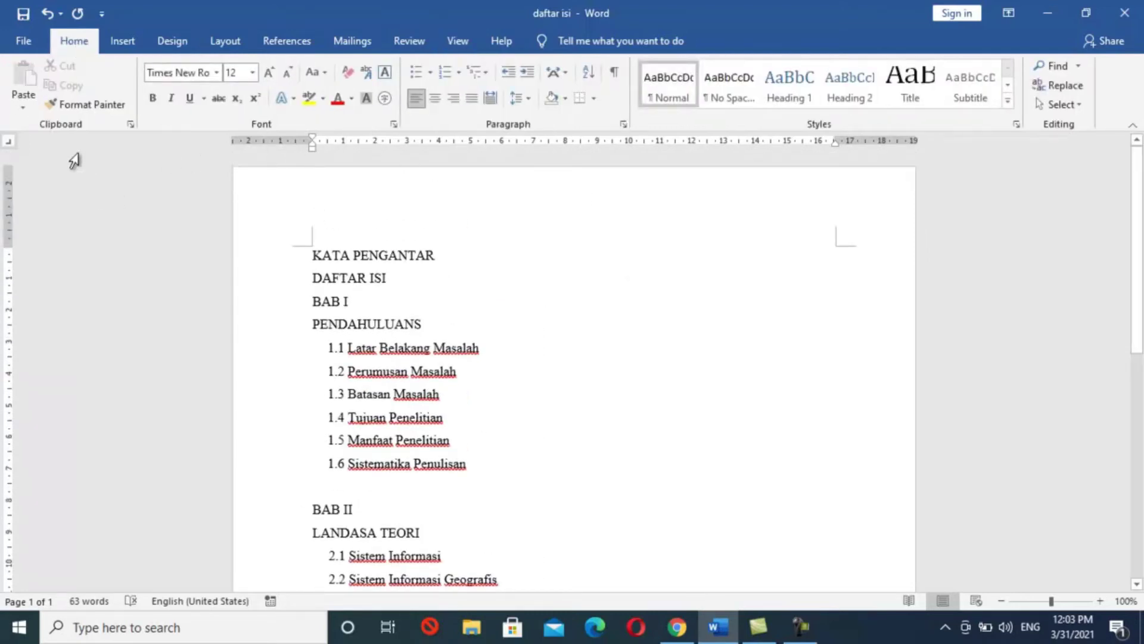
Step: Cycle the ruler's tab selector through left and centered until it shows Right Tab
{"action": "left_click", "coordinate": [7, 143]}
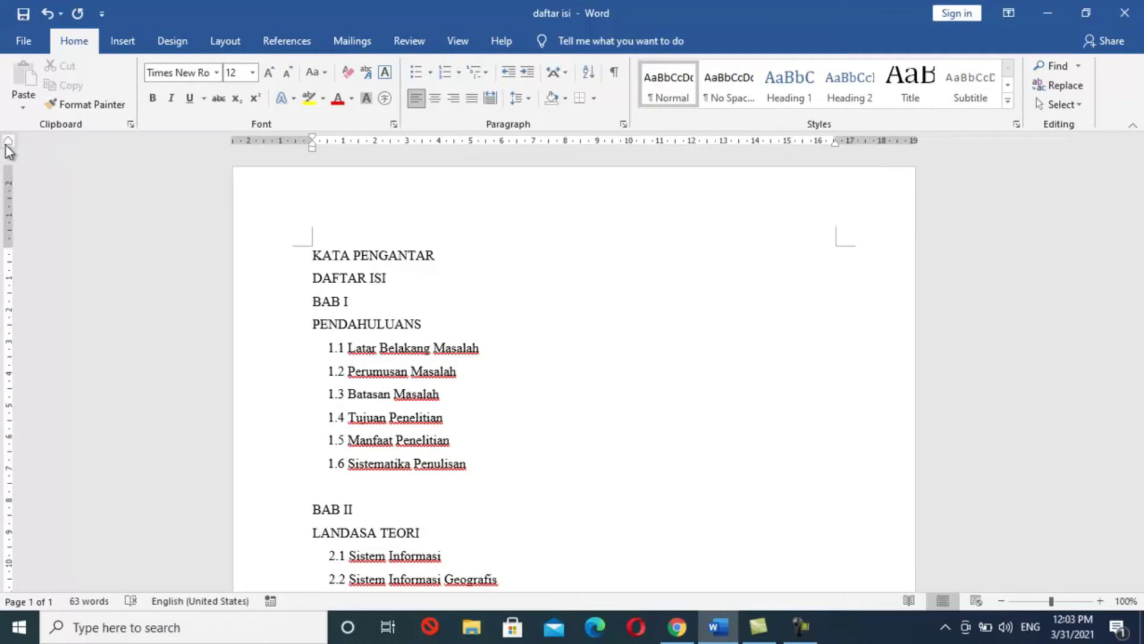
{"action": "left_click", "coordinate": [8, 142]}
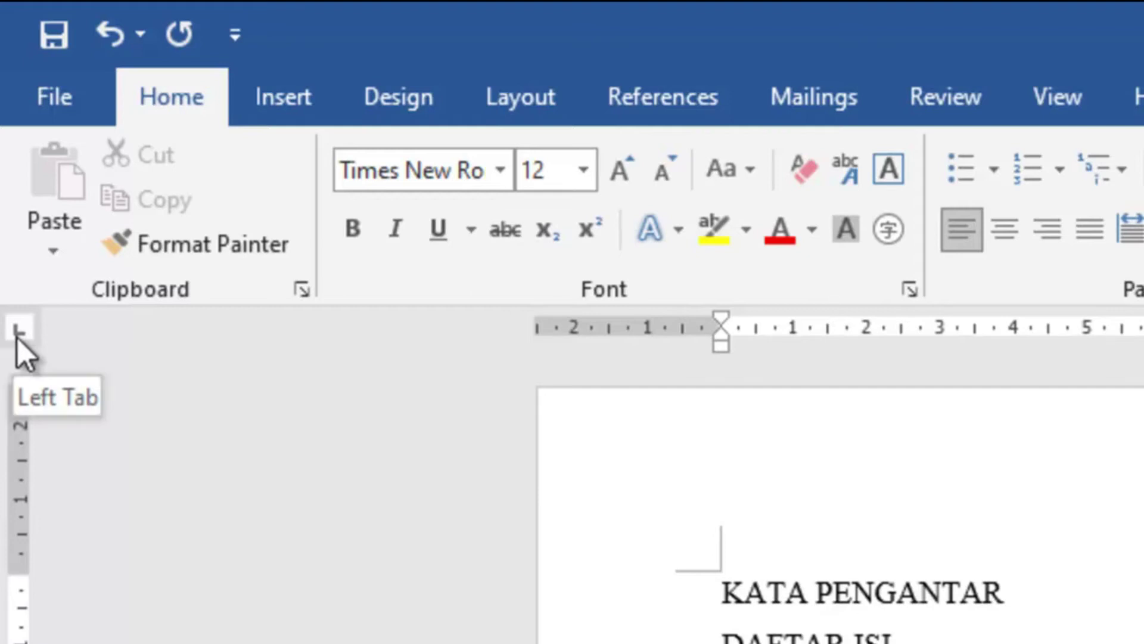
{"action": "left_click", "coordinate": [17, 338]}
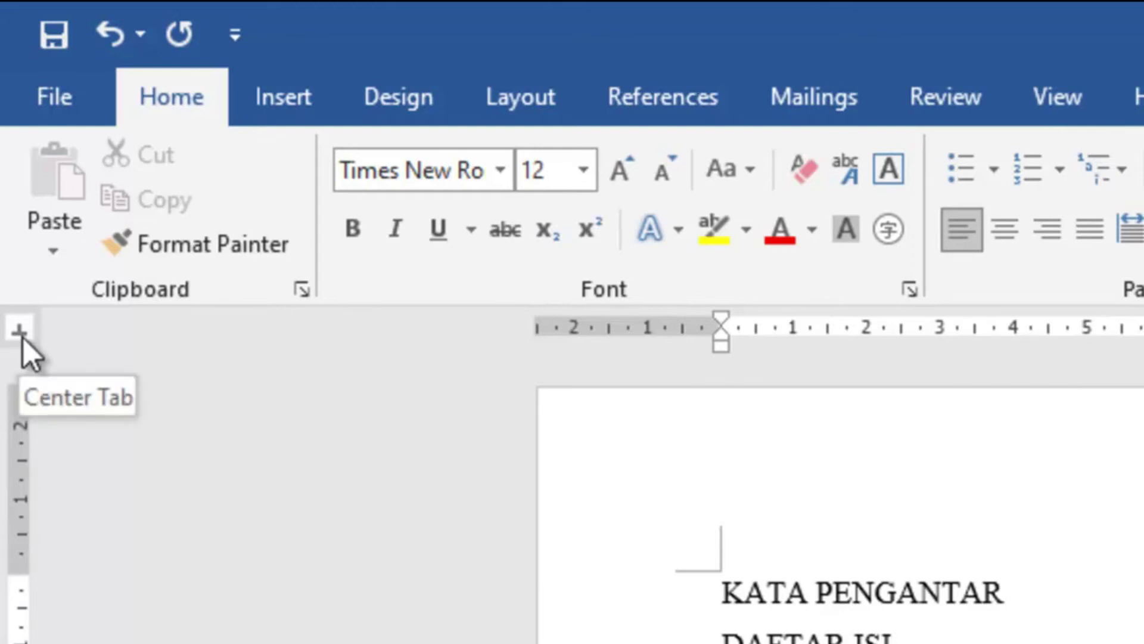
{"action": "left_click", "coordinate": [22, 338]}
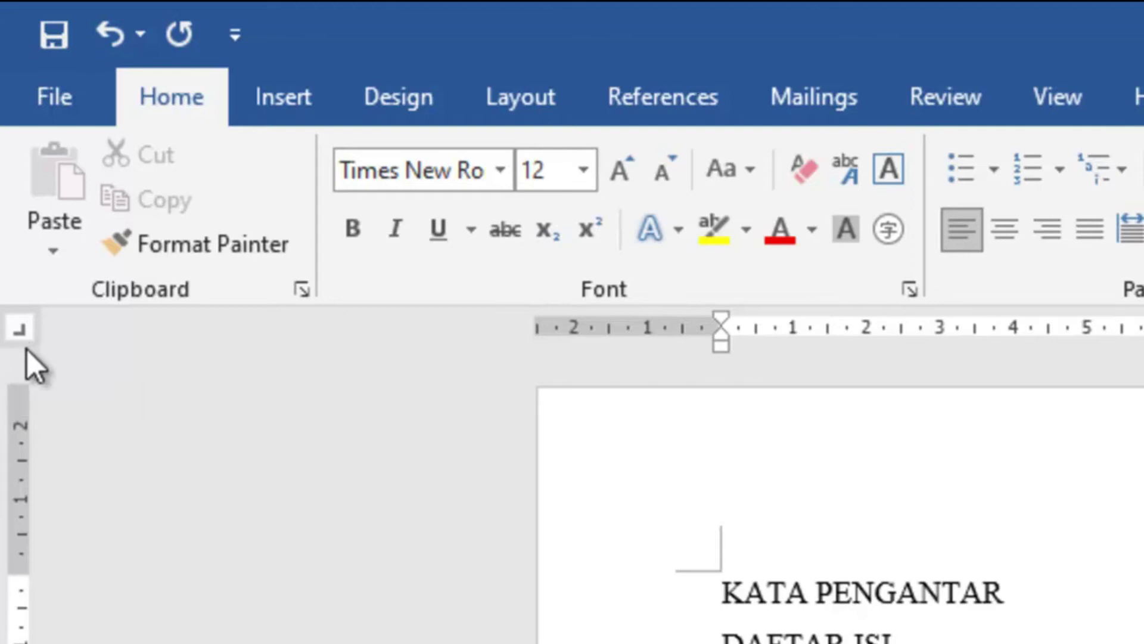
{"action": "left_click", "coordinate": [26, 335]}
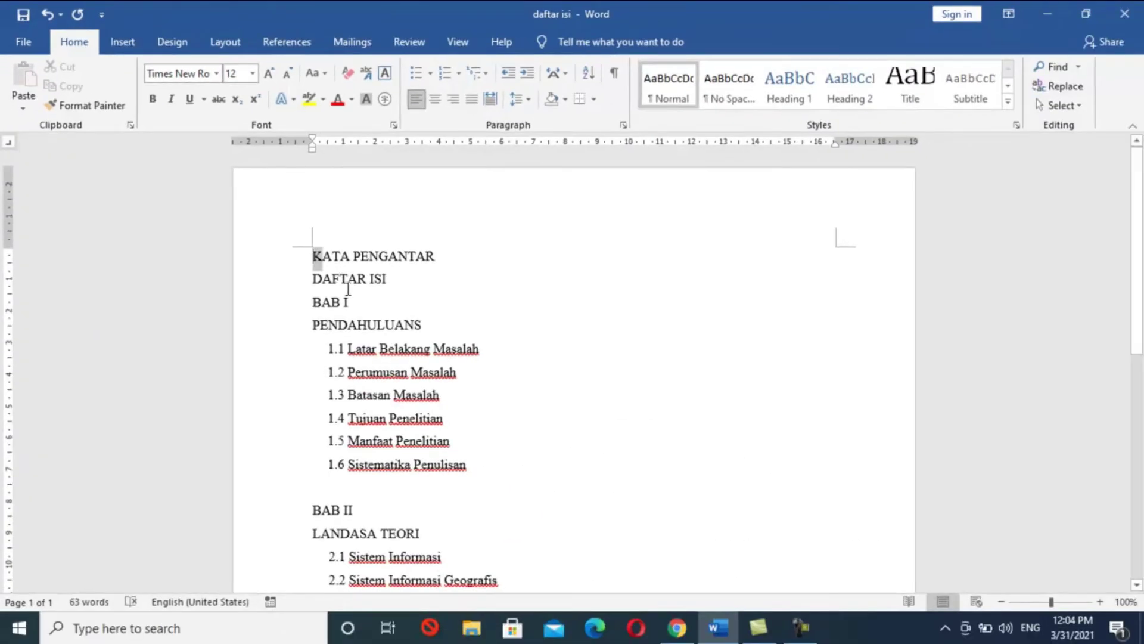
{"action": "left_click_drag", "start_coordinate": [348, 289], "coordinate": [371, 318]}
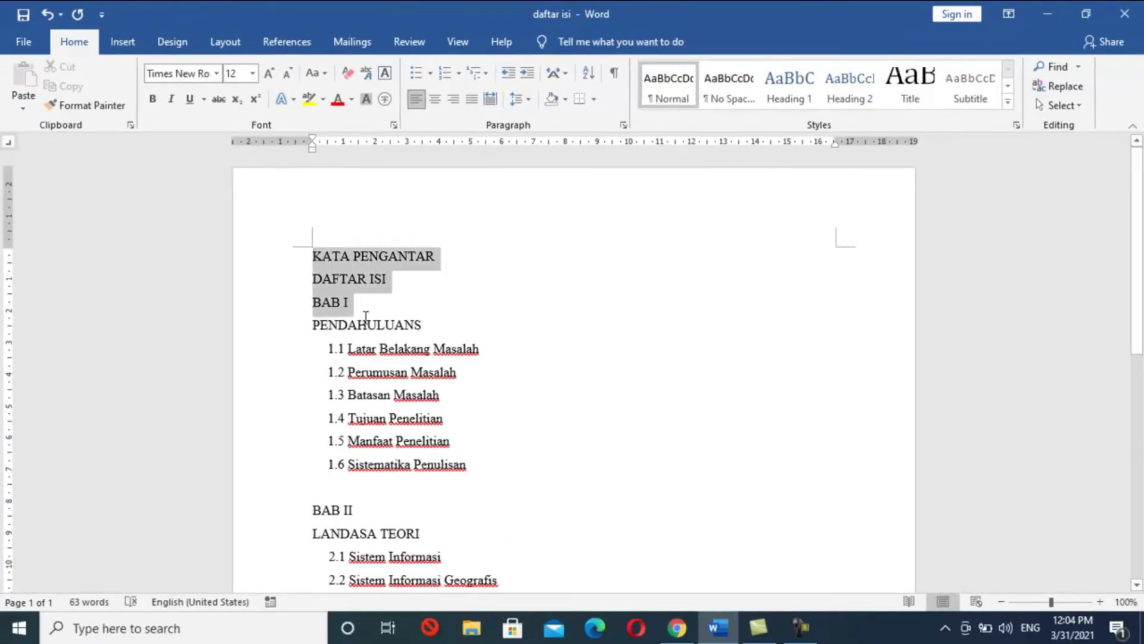
Step: Select the contents lines from KATA PENGANTAR down through the 2.3.x diagram items to DAFTAR PUSTAKA
{"action": "scroll", "coordinate": [370, 334], "scroll_direction": "down", "scroll_amount": 2}
{"action": "scroll", "coordinate": [370, 321], "scroll_direction": "down", "scroll_amount": 3}
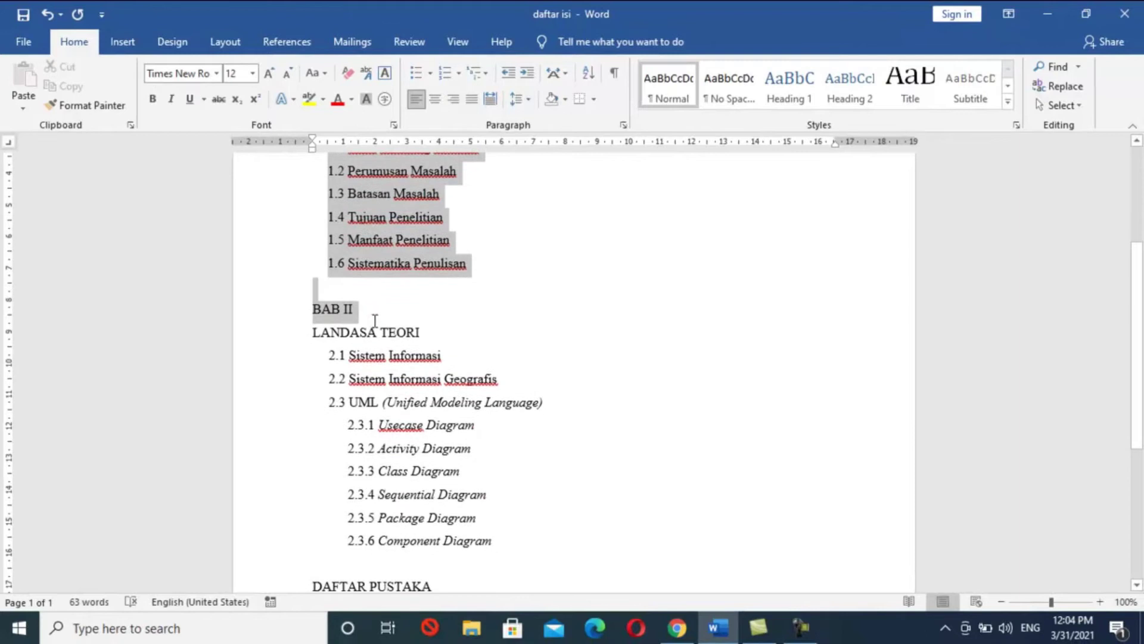
{"action": "left_click_drag", "start_coordinate": [371, 317], "coordinate": [377, 322]}
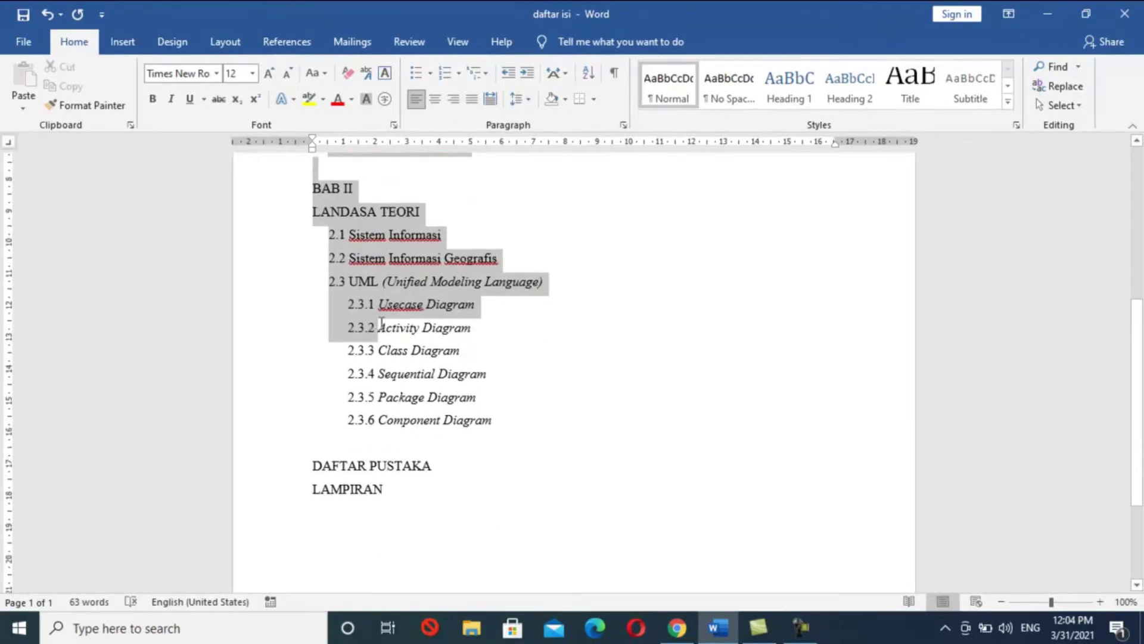
{"action": "left_click_drag", "start_coordinate": [376, 322], "coordinate": [460, 466]}
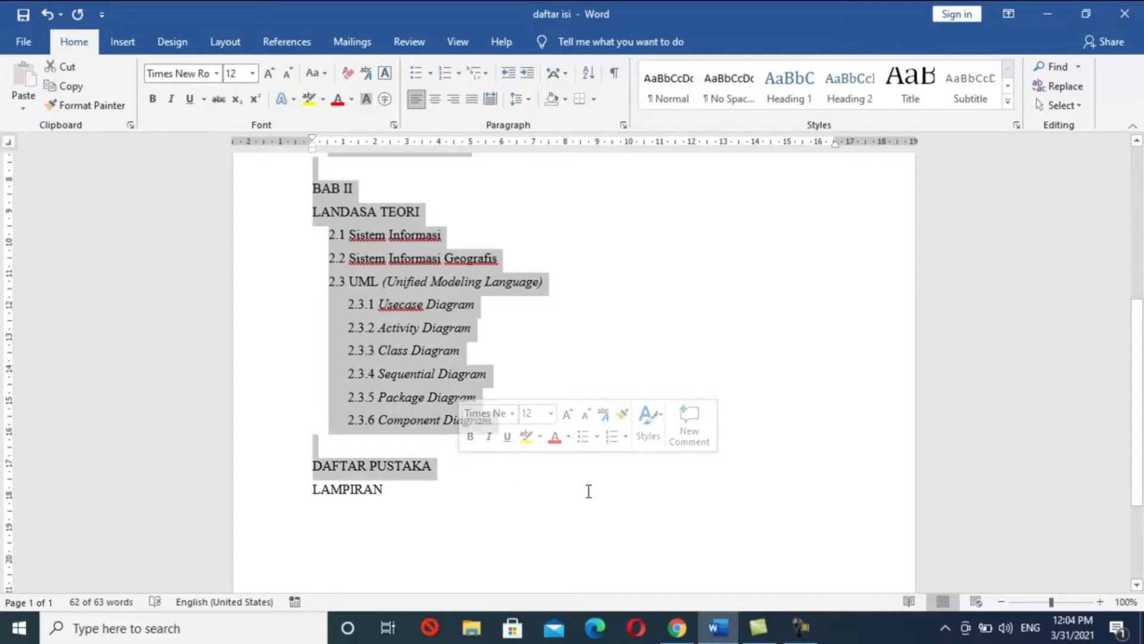
{"action": "scroll", "coordinate": [427, 524], "scroll_direction": "up", "scroll_amount": 2}
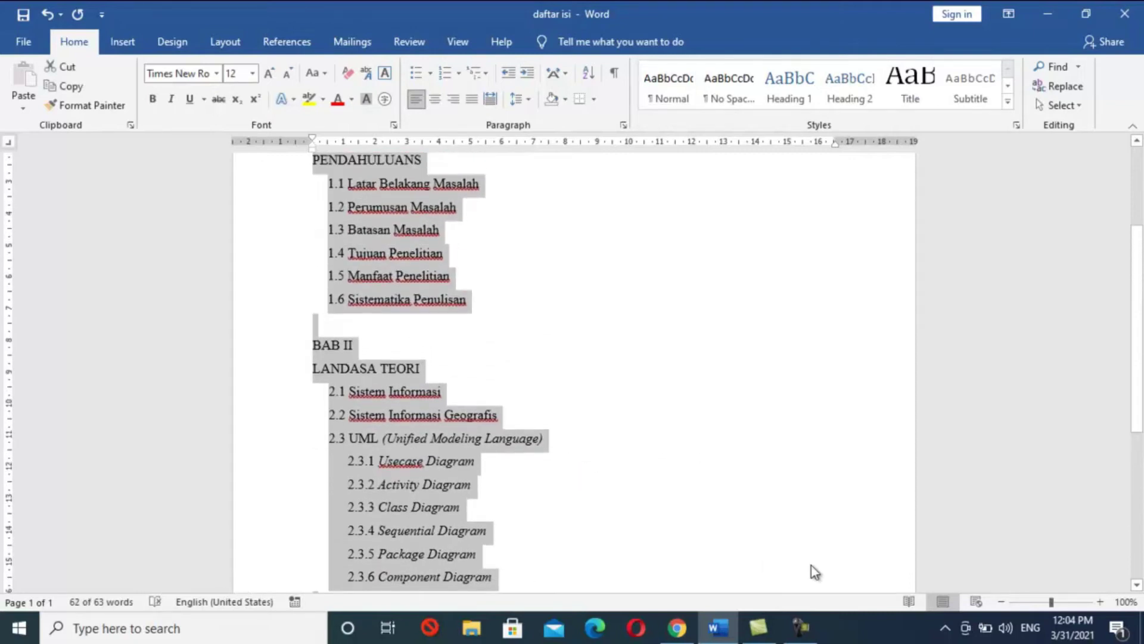
{"action": "scroll", "coordinate": [811, 565], "scroll_direction": "up", "scroll_amount": 2}
{"action": "scroll", "coordinate": [813, 561], "scroll_direction": "down", "scroll_amount": 3}
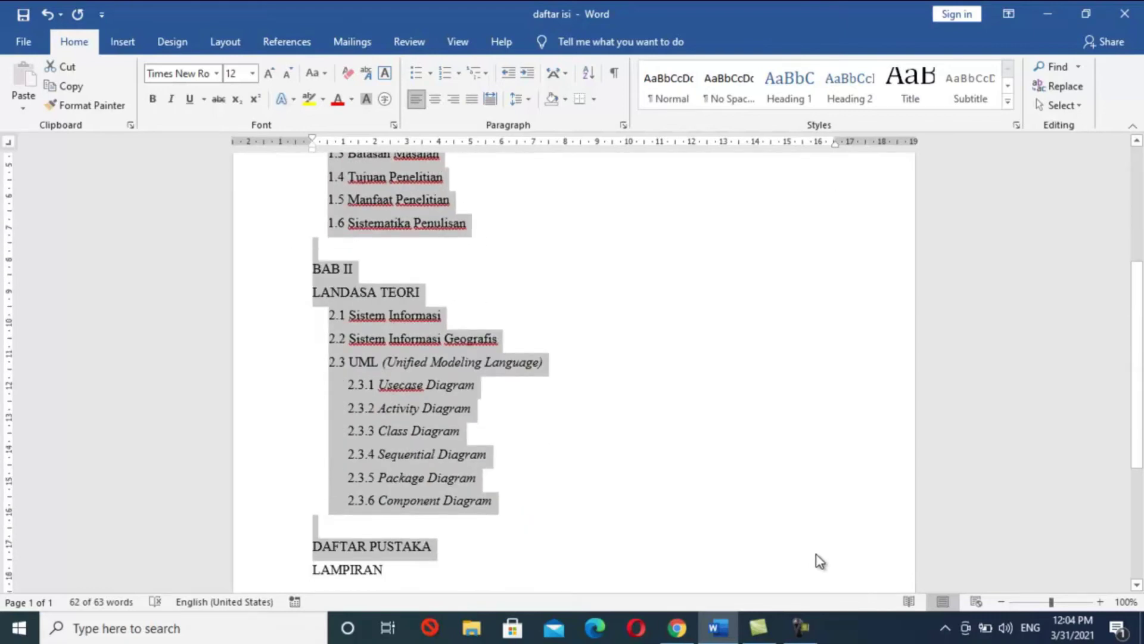
{"action": "scroll", "coordinate": [768, 534], "scroll_direction": "up", "scroll_amount": 3}
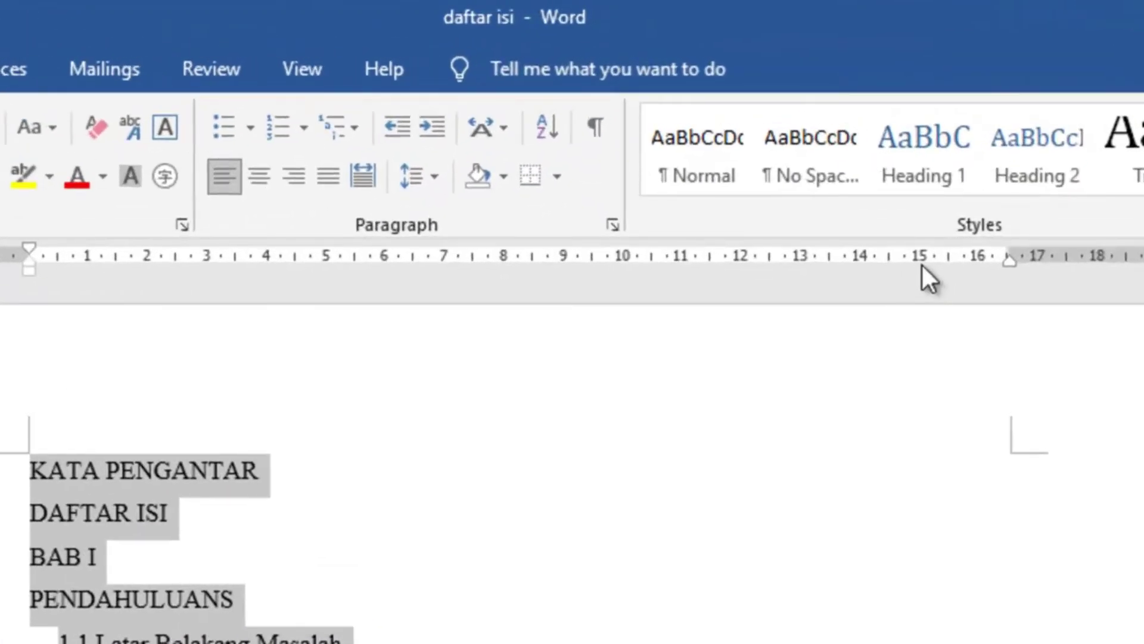
Step: Add right-aligned tab stops on the ruler at 15 cm and 16 cm
{"action": "left_click", "coordinate": [922, 263]}
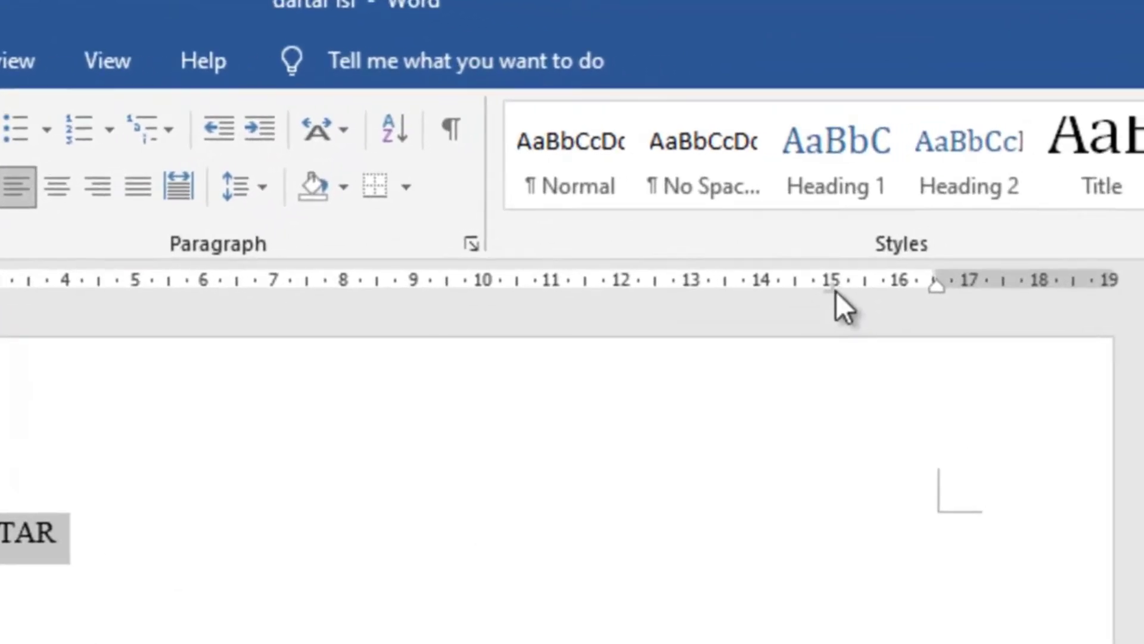
{"action": "left_click", "coordinate": [904, 287]}
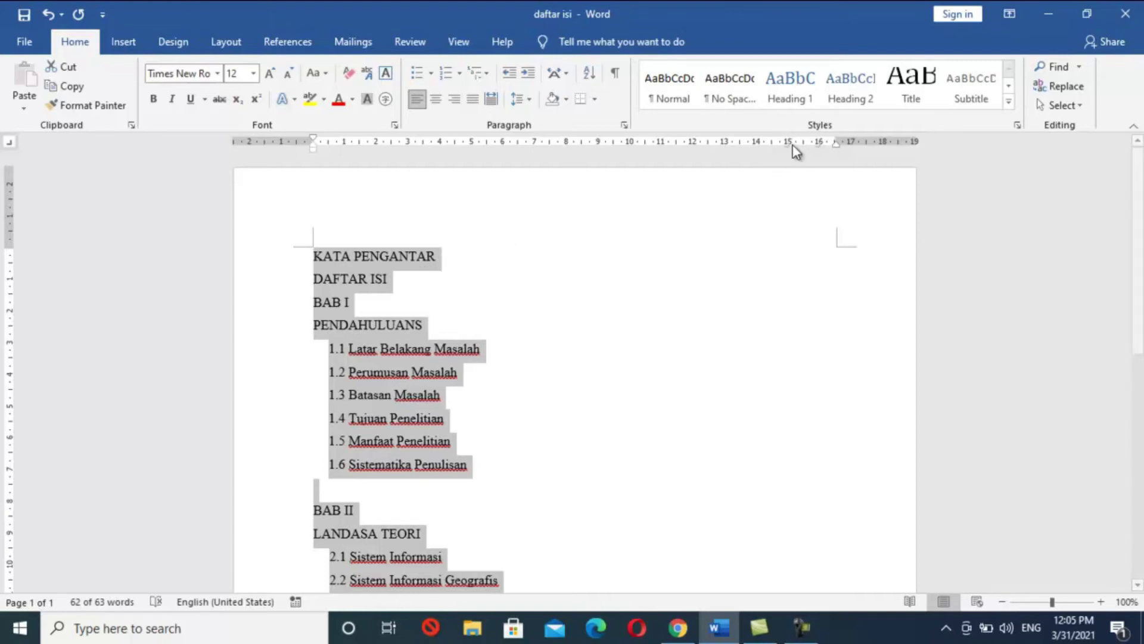
{"action": "left_click", "coordinate": [443, 266]}
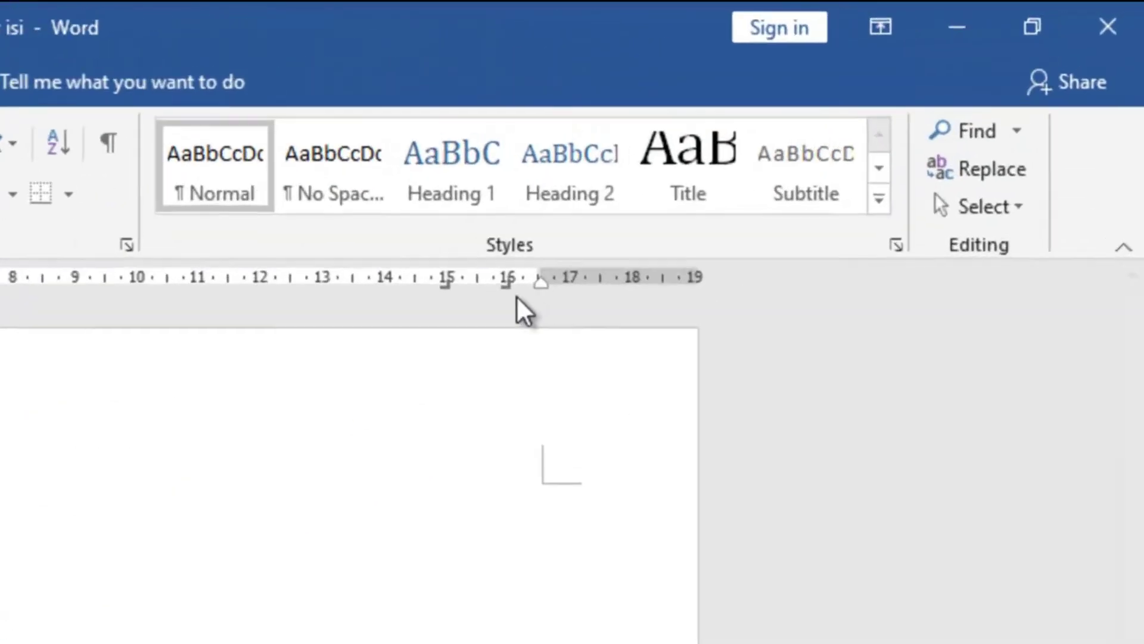
{"action": "double_click", "coordinate": [404, 304]}
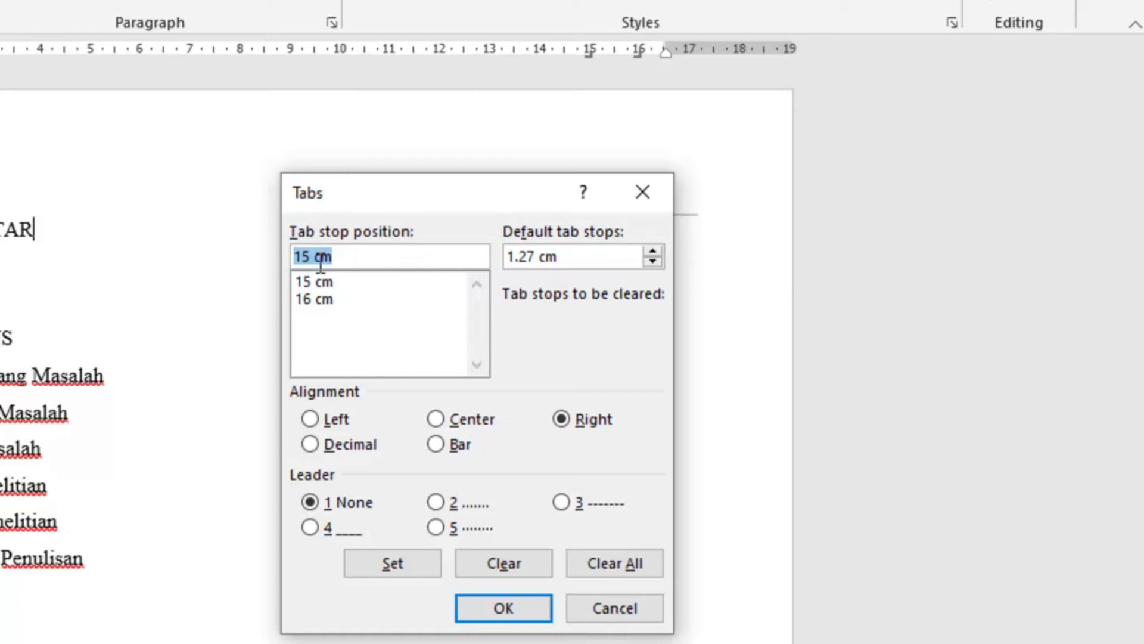
{"action": "left_click", "coordinate": [653, 202]}
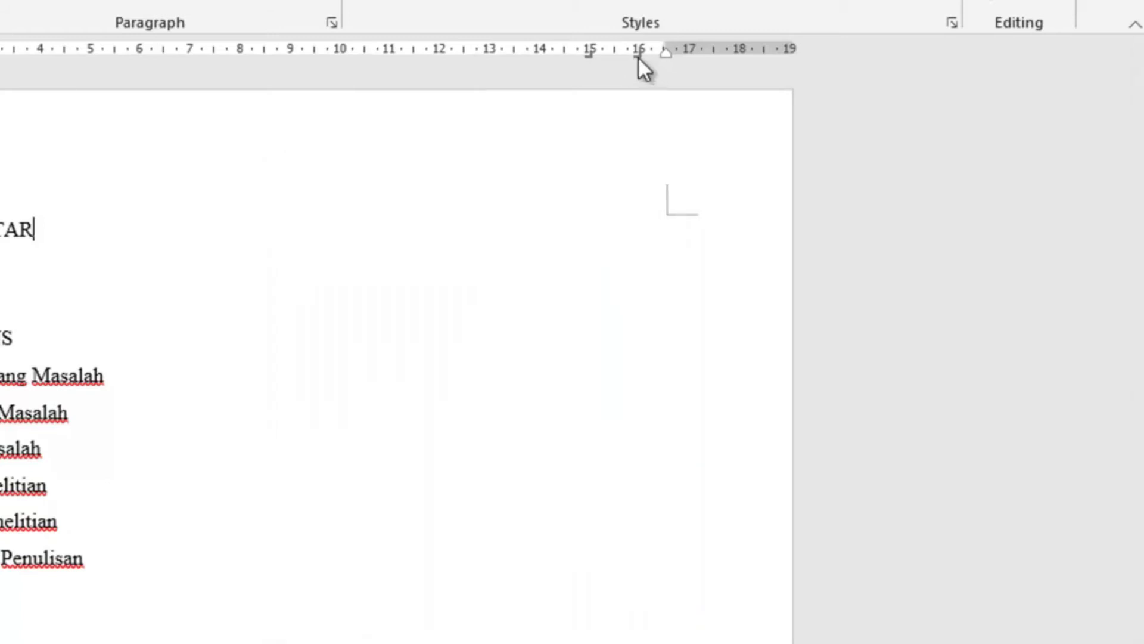
{"action": "double_click", "coordinate": [638, 56]}
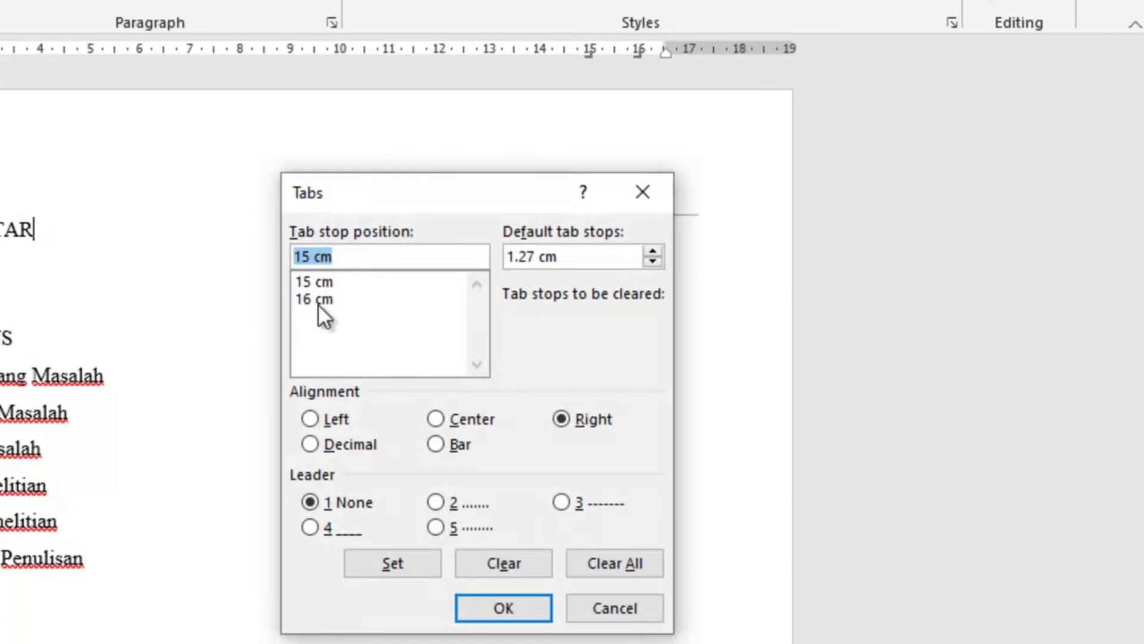
{"action": "left_click", "coordinate": [321, 304]}
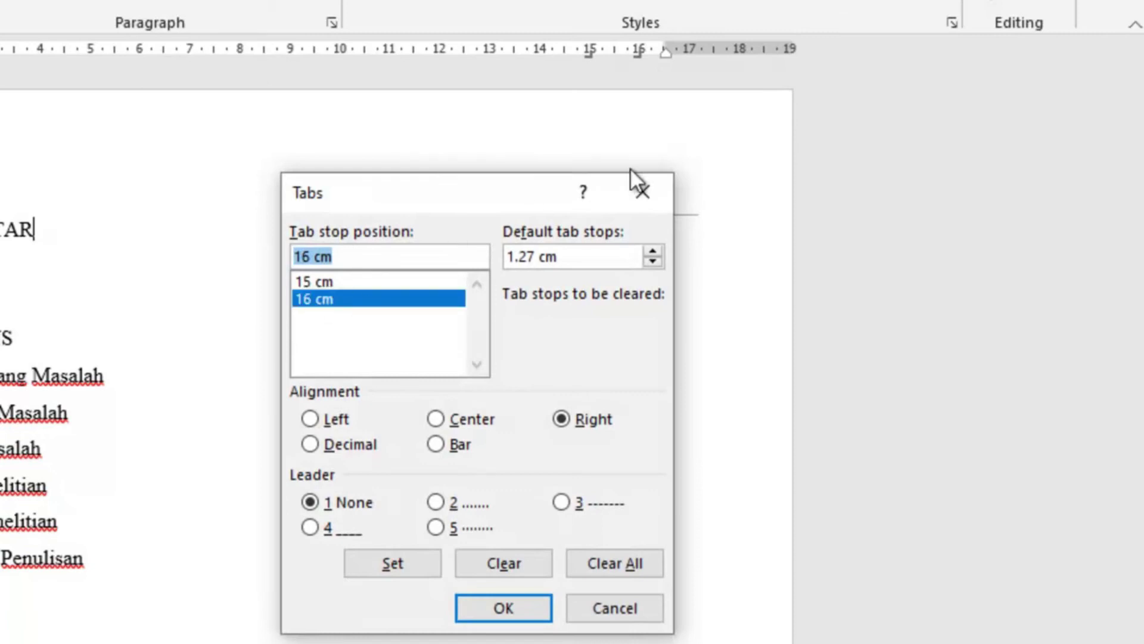
{"action": "left_click", "coordinate": [642, 194]}
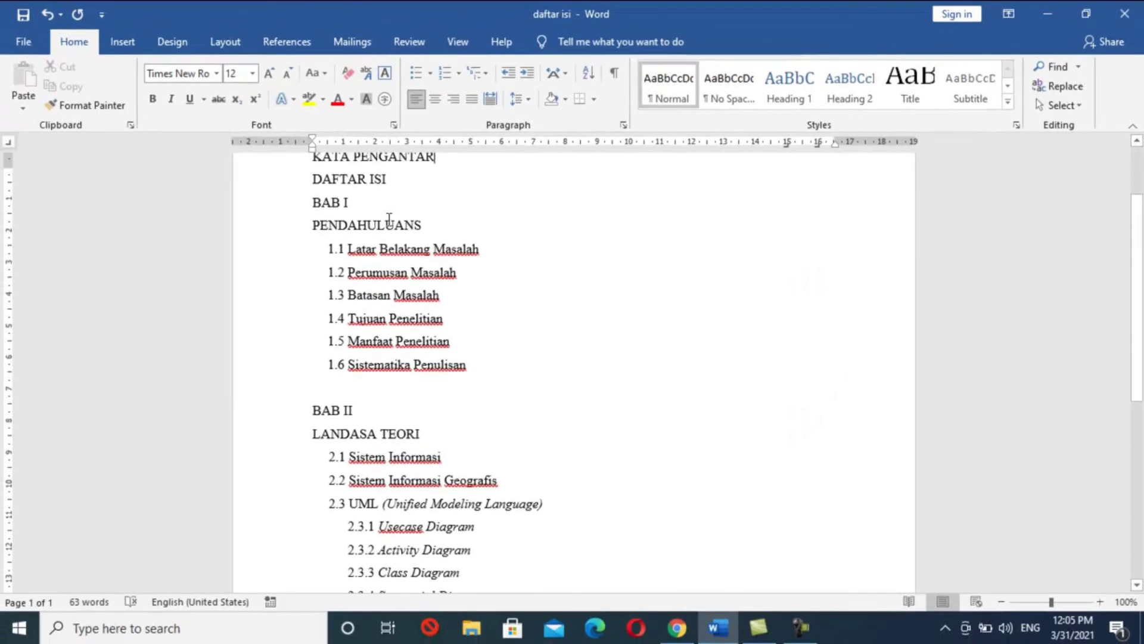
Step: Reselect the entire table-of-contents list
{"action": "scroll", "coordinate": [388, 220], "scroll_direction": "up", "scroll_amount": 1}
{"action": "mouse_move", "coordinate": [311, 213]}
{"action": "left_mouse_down"}
{"action": "mouse_move", "coordinate": [504, 570]}
{"action": "mouse_move", "coordinate": [509, 531]}
{"action": "mouse_move", "coordinate": [502, 548]}
{"action": "left_mouse_up"}
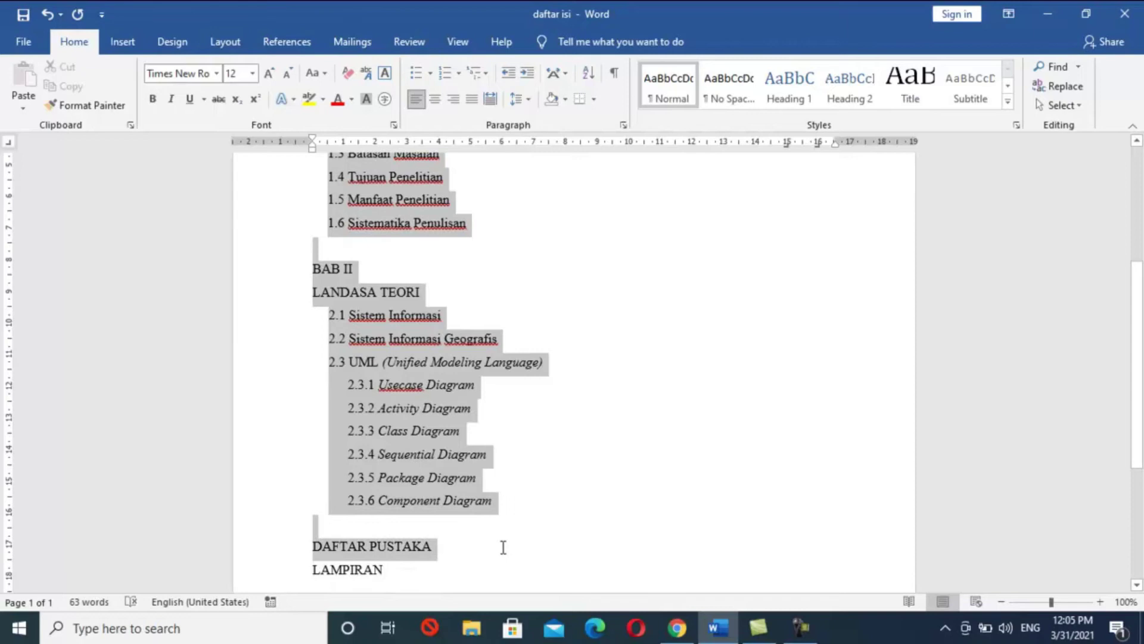
{"action": "scroll", "coordinate": [394, 545], "scroll_direction": "down", "scroll_amount": 1}
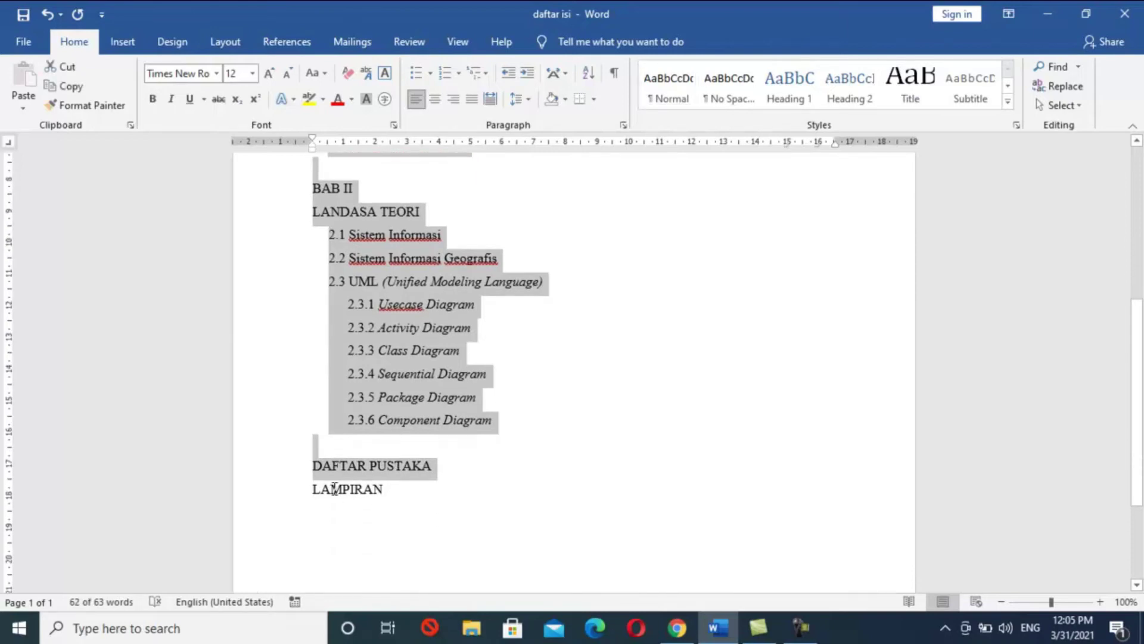
{"action": "scroll", "coordinate": [432, 479], "scroll_direction": "down", "scroll_amount": 1}
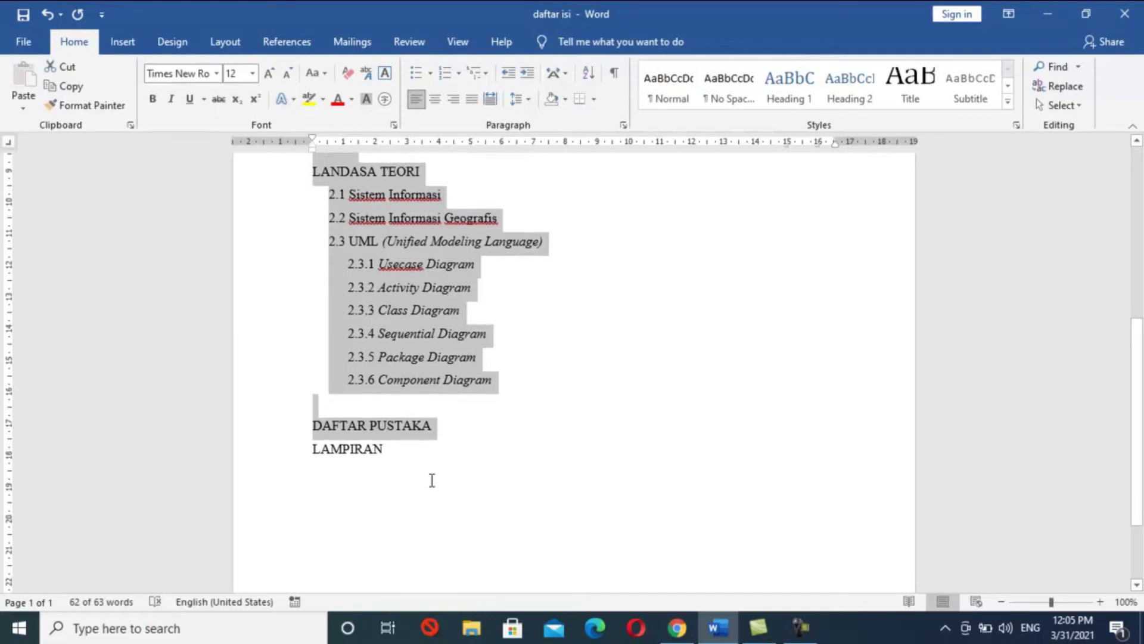
{"action": "scroll", "coordinate": [432, 480], "scroll_direction": "up", "scroll_amount": 5}
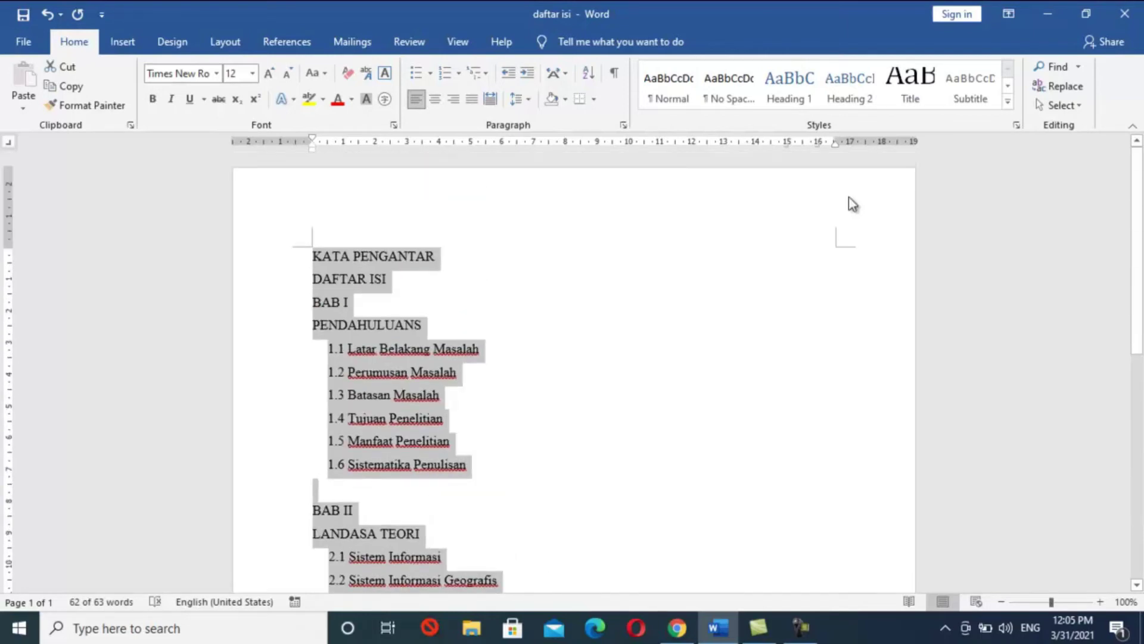
Step: In the Tabs dialog, set a tab stop with position entered as 16 and dotted leader 2, then apply it
{"action": "double_click", "coordinate": [787, 148]}
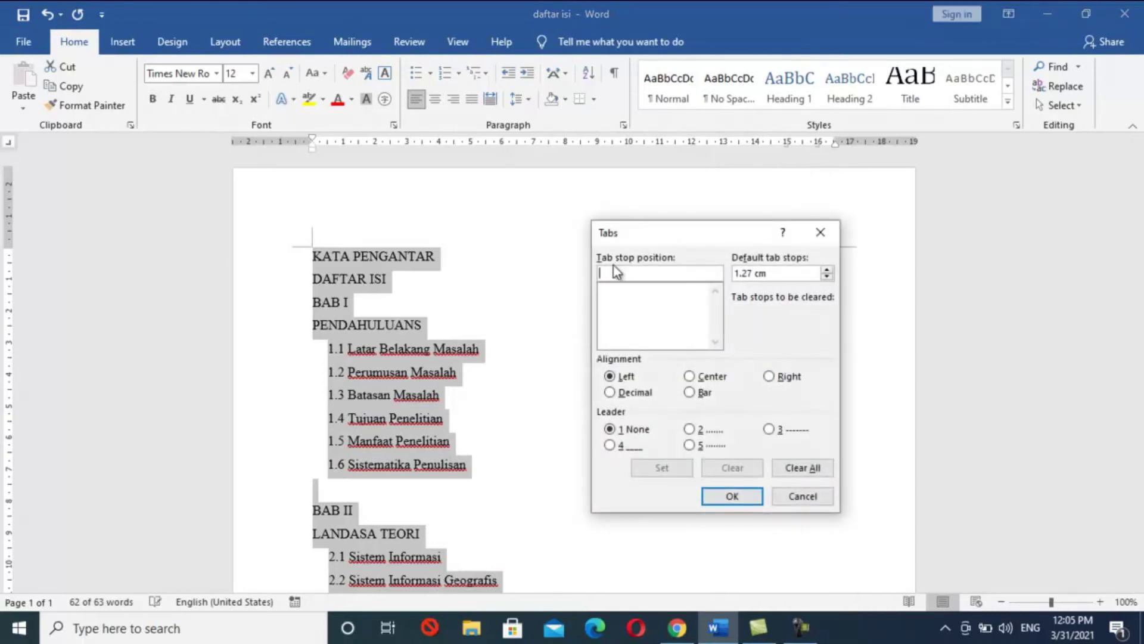
{"action": "type", "text": "1"}
{"action": "type", "text": "6"}
{"action": "left_click", "coordinate": [693, 431]}
{"action": "left_click", "coordinate": [662, 469]}
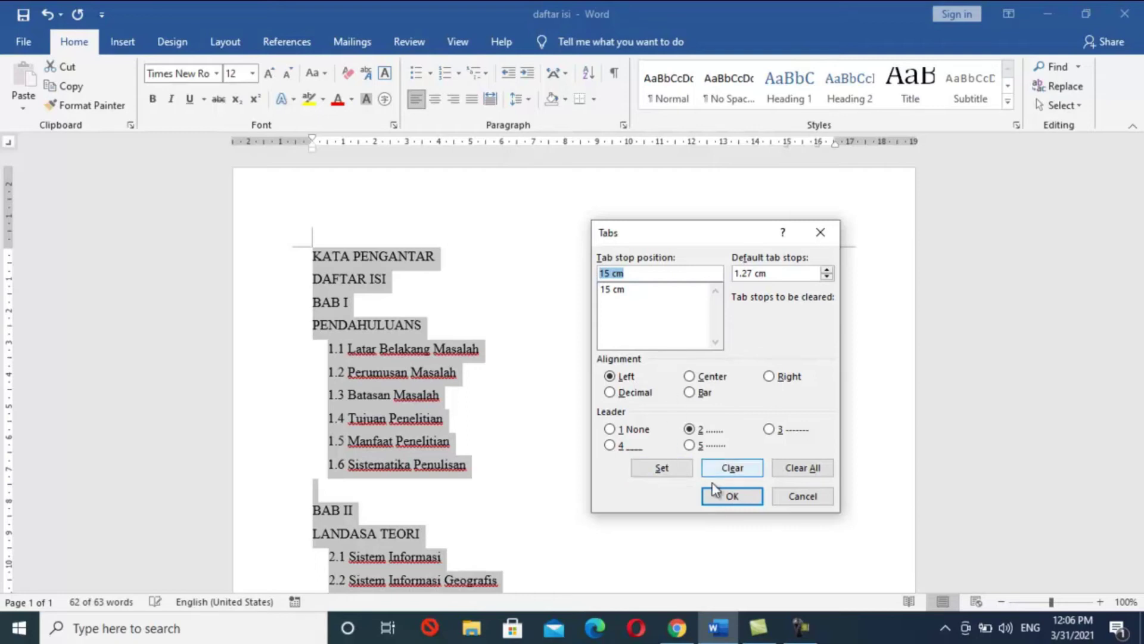
{"action": "left_click", "coordinate": [739, 498]}
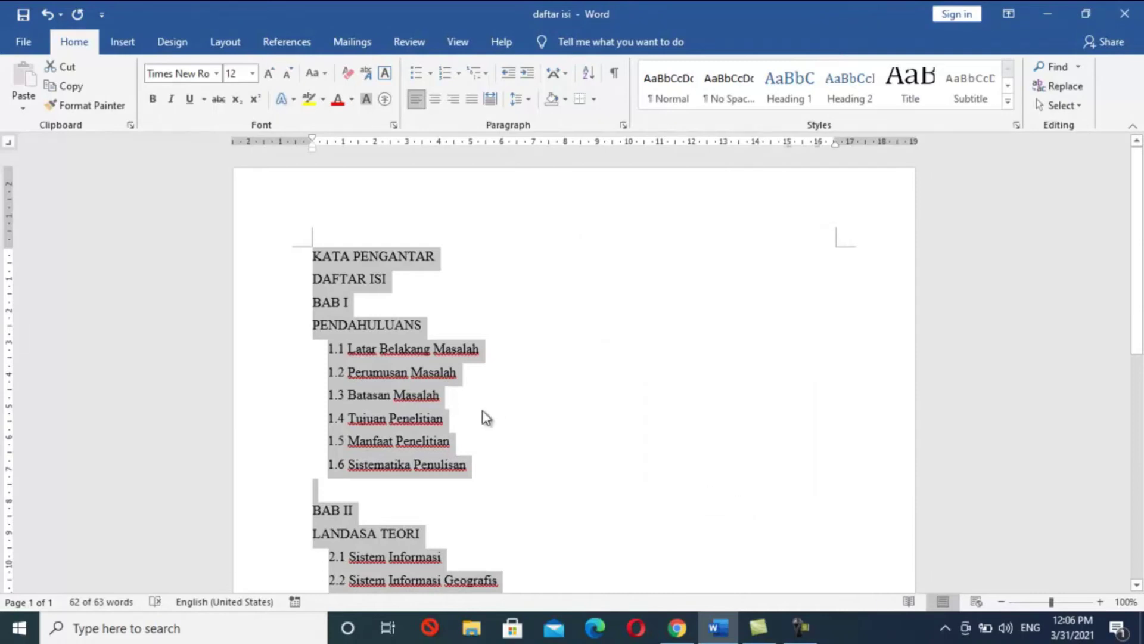
Step: Run a dotted leader after KATA PENGANTAR to page number i
{"action": "left_click", "coordinate": [437, 260]}
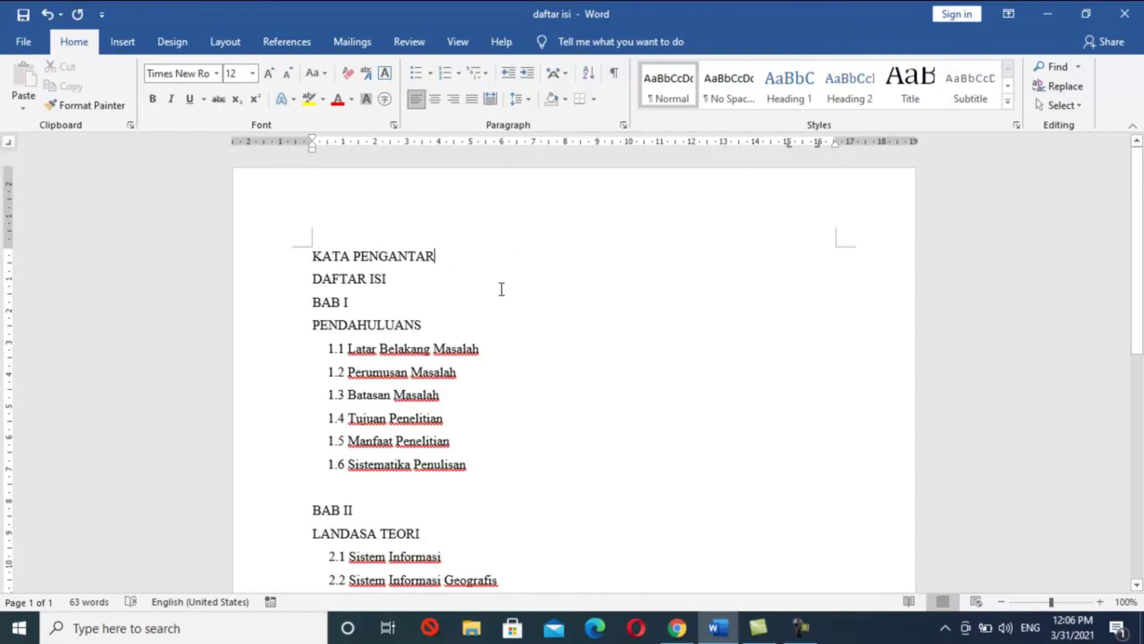
{"action": "key", "text": "Tab"}
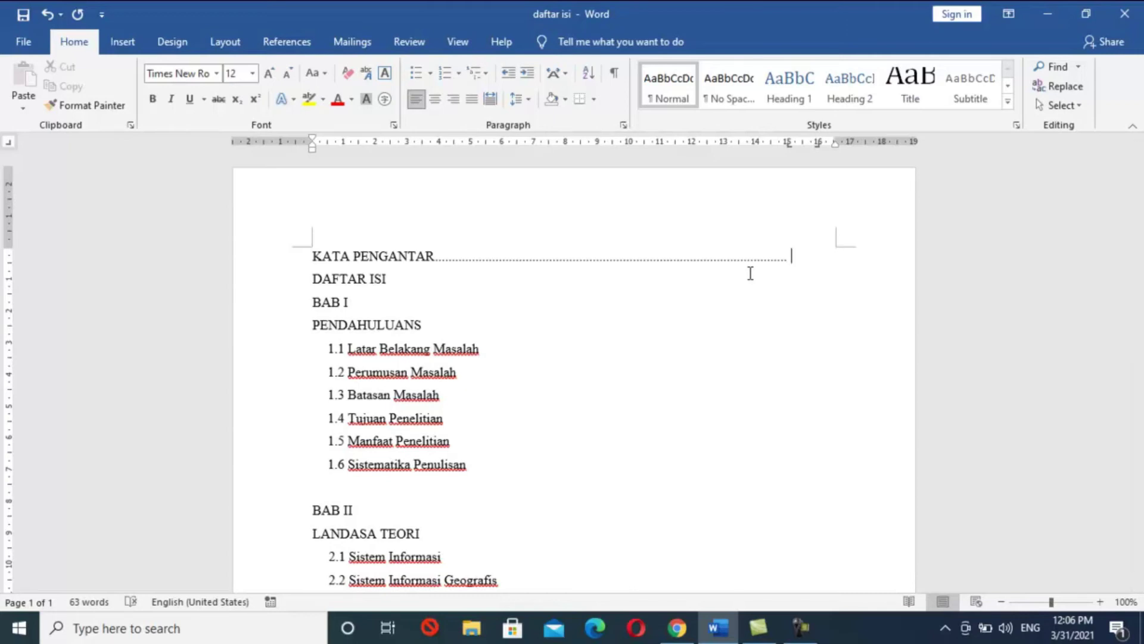
{"action": "key", "text": "BackSpace"}
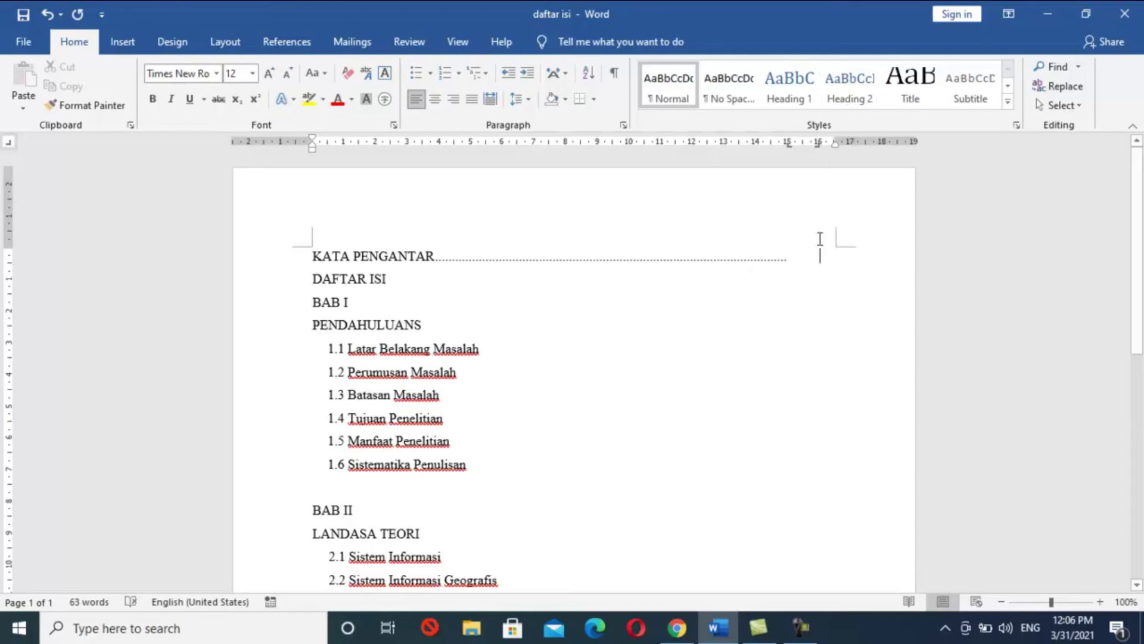
{"action": "type", "text": "I"}
{"action": "key", "text": "BackSpace"}
{"action": "type", "text": "I"}
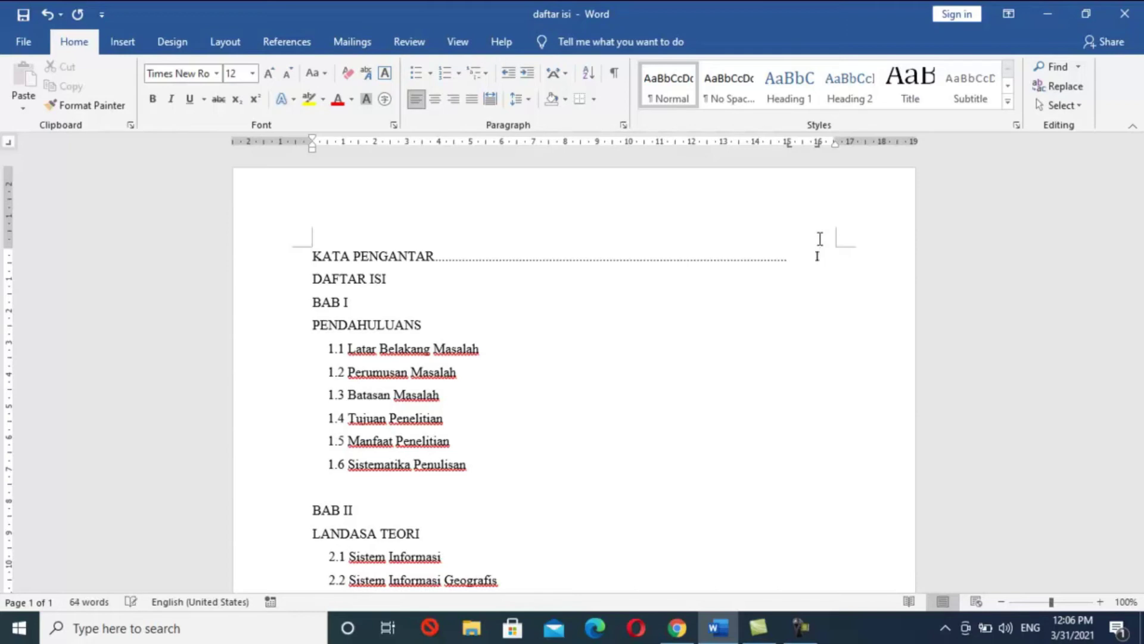
{"action": "key", "text": "BackSpace"}
{"action": "type", "text": "I"}
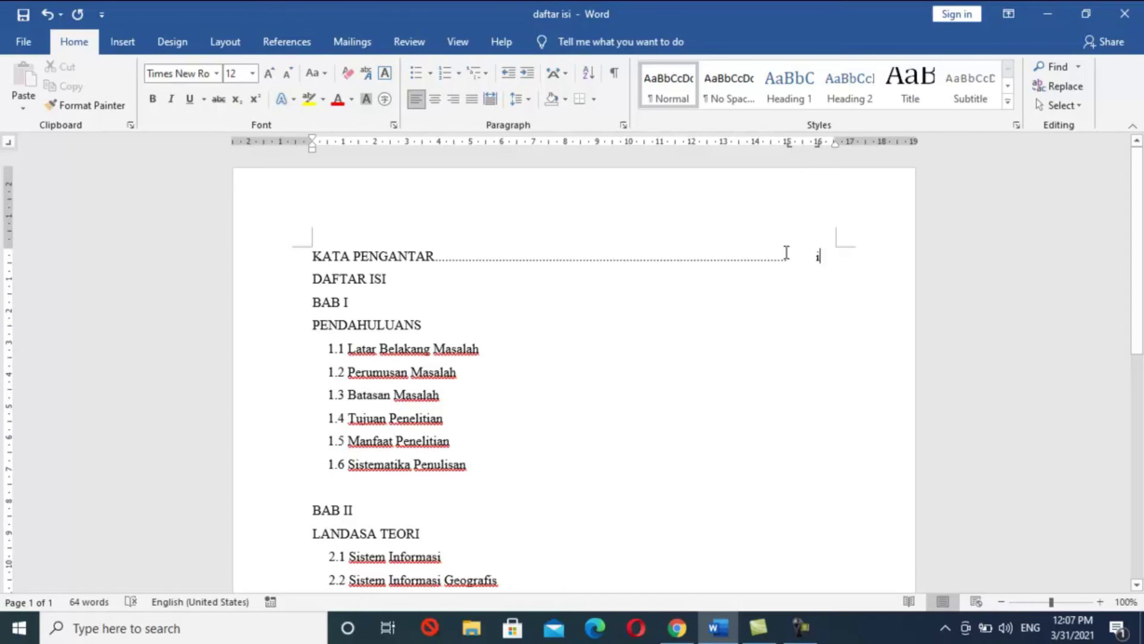
Step: Give DAFTAR ISI a leader to page ii, add leaders to BAB I, and fix PENDAHULUANS to PENDAHULUAN
{"action": "left_click", "coordinate": [386, 279]}
{"action": "key", "text": "Tab"}
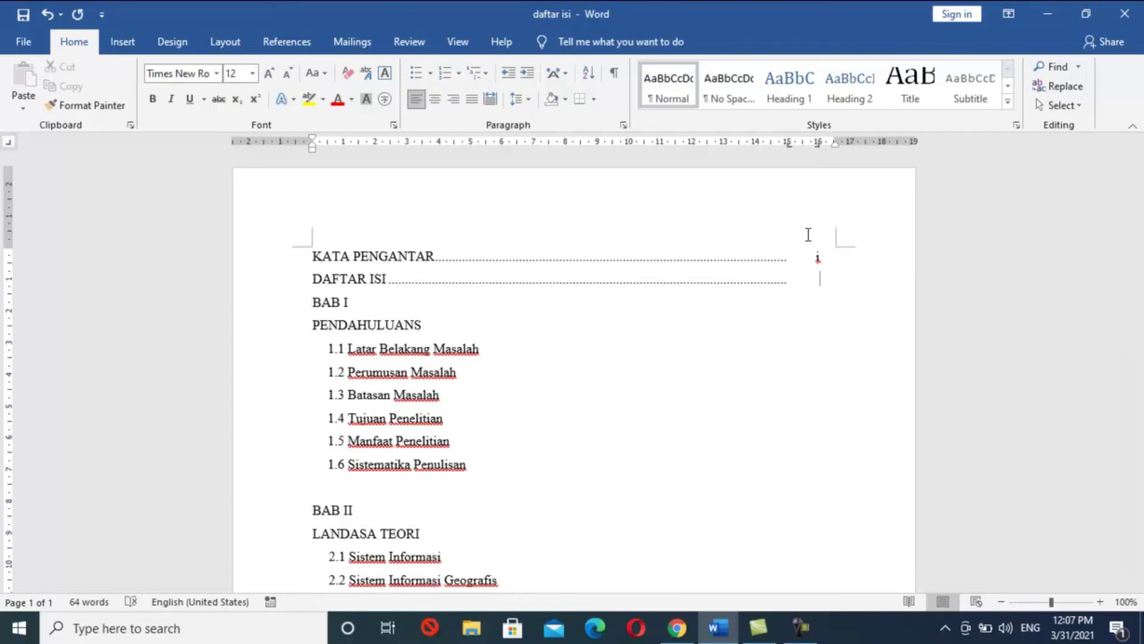
{"action": "type", "text": "ii"}
{"action": "left_click", "coordinate": [380, 301]}
{"action": "key", "text": "Tab"}
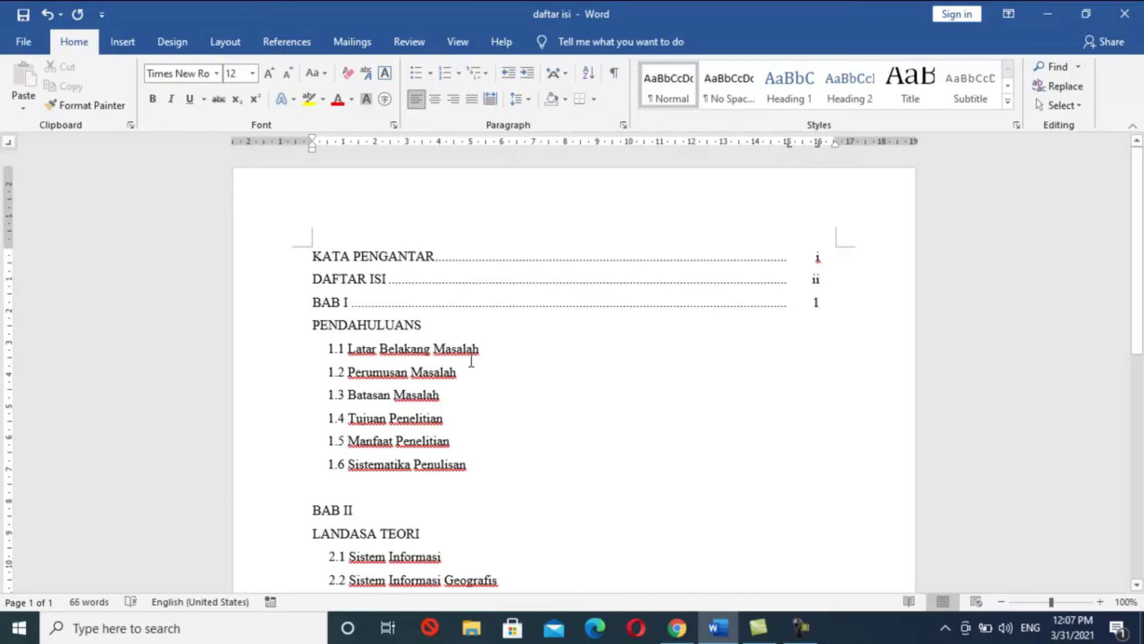
{"action": "left_click", "coordinate": [440, 325]}
{"action": "key", "text": "BackSpace"}
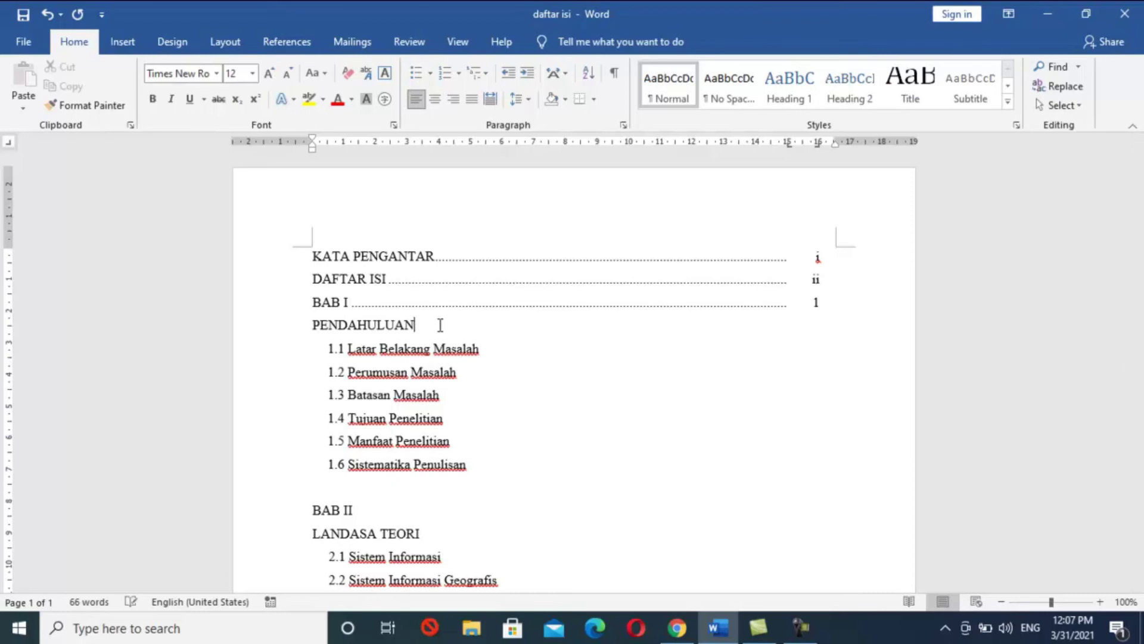
{"action": "key", "text": "Tab"}
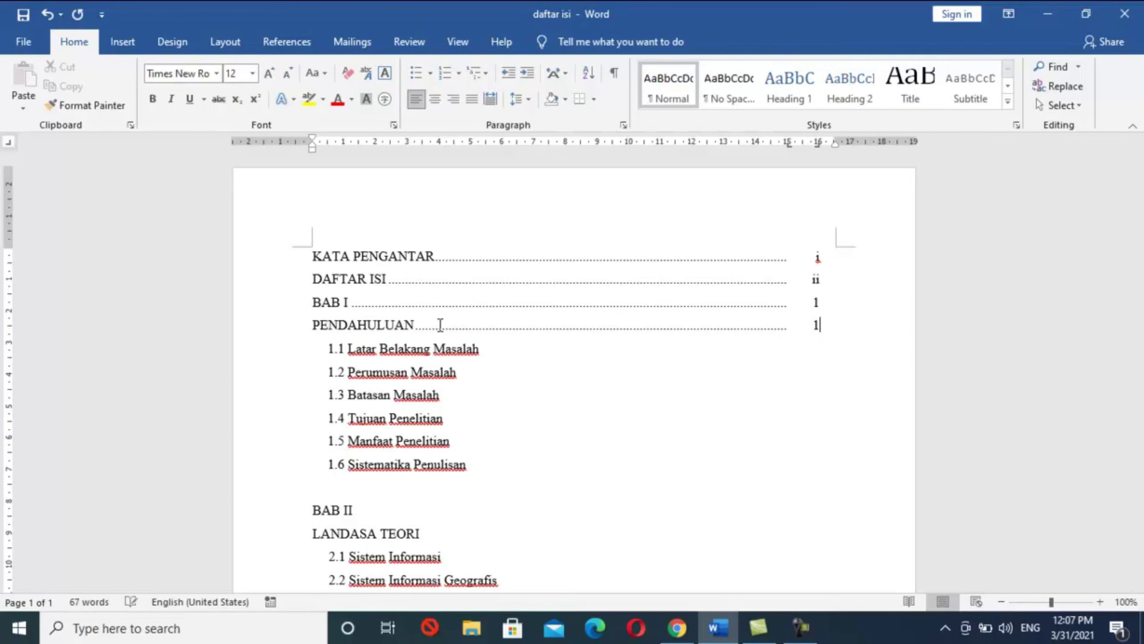
Step: Add dotted leaders to 1.1, 1.2 and 1.3 with page numbers 1, 2 and 2
{"action": "left_click", "coordinate": [492, 353]}
{"action": "key", "text": "Tab"}
{"action": "type", "text": "1"}
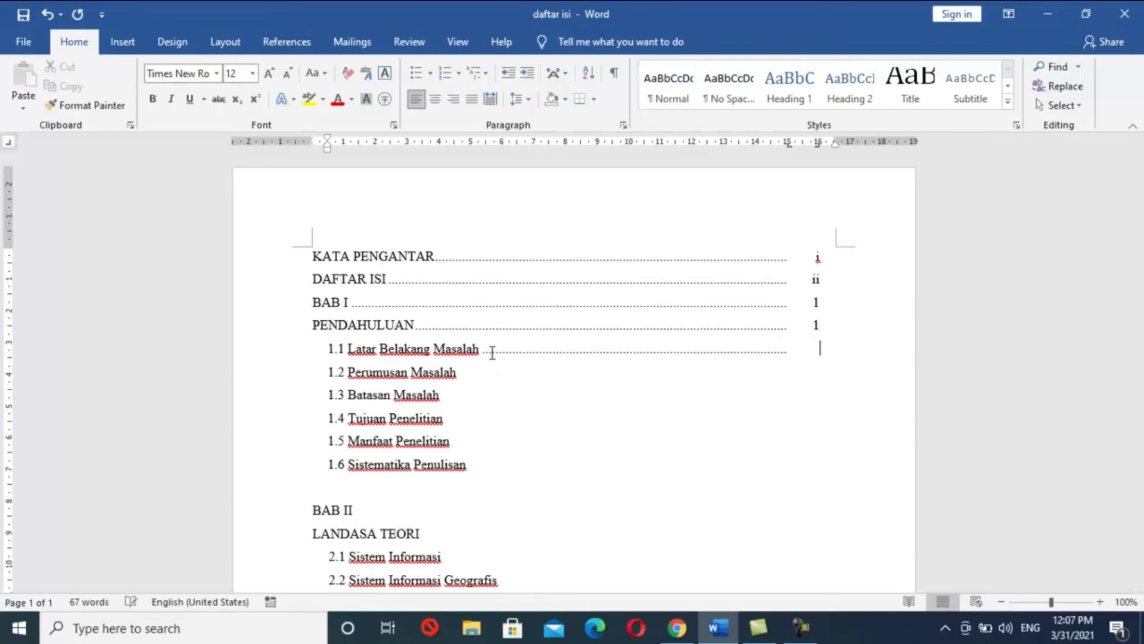
{"action": "left_click", "coordinate": [464, 376]}
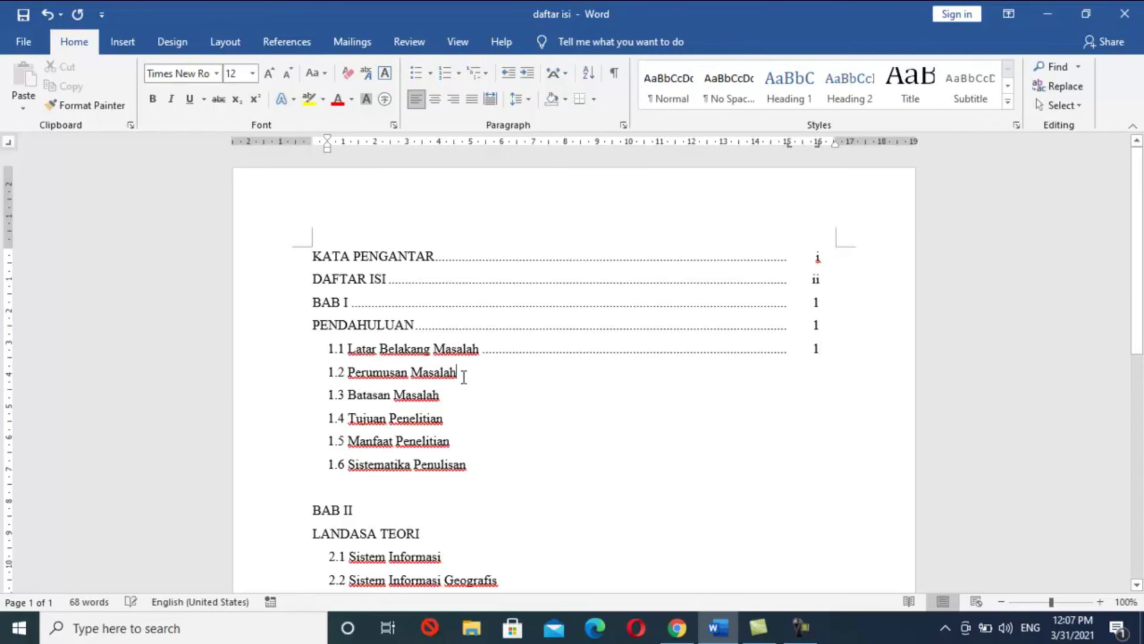
{"action": "key", "text": "Tab"}
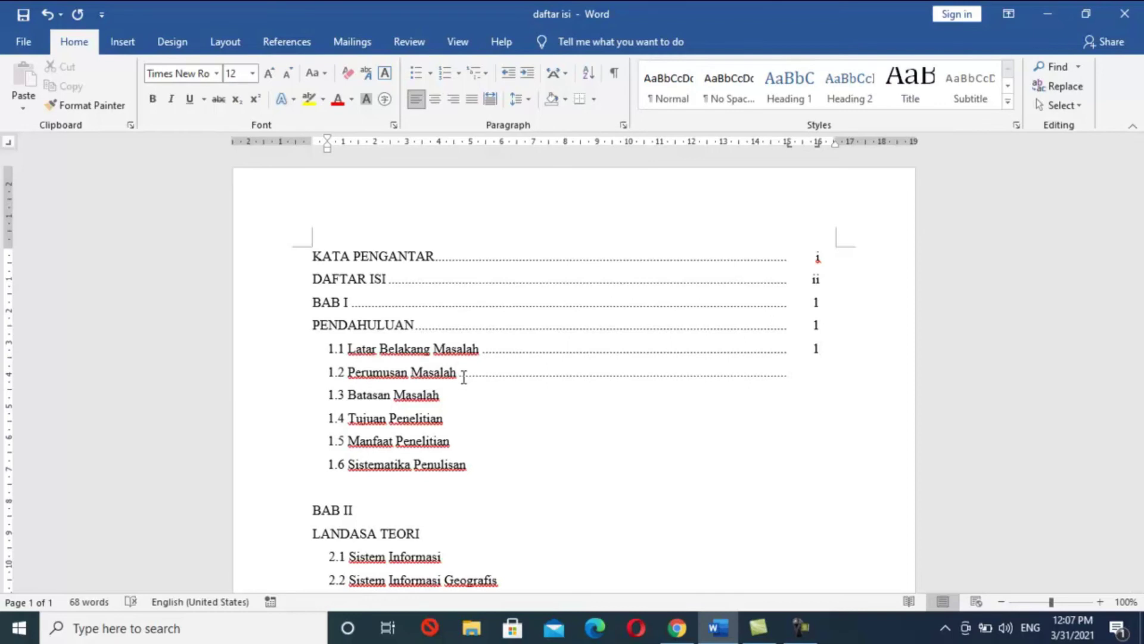
{"action": "type", "text": "2"}
{"action": "left_click", "coordinate": [454, 401]}
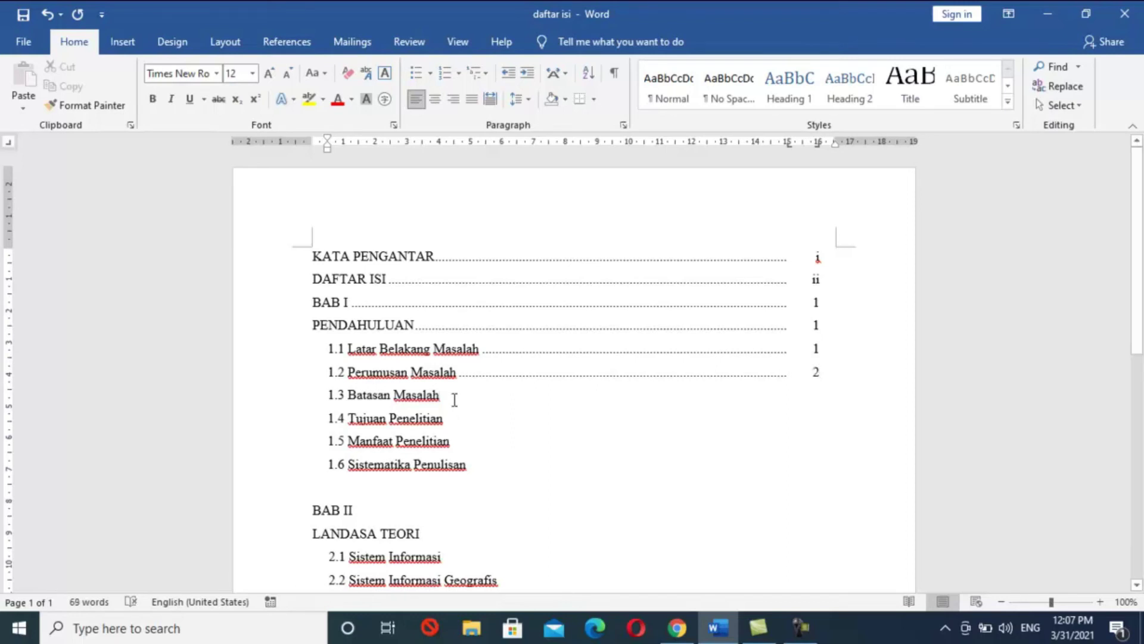
{"action": "key", "text": "Tab"}
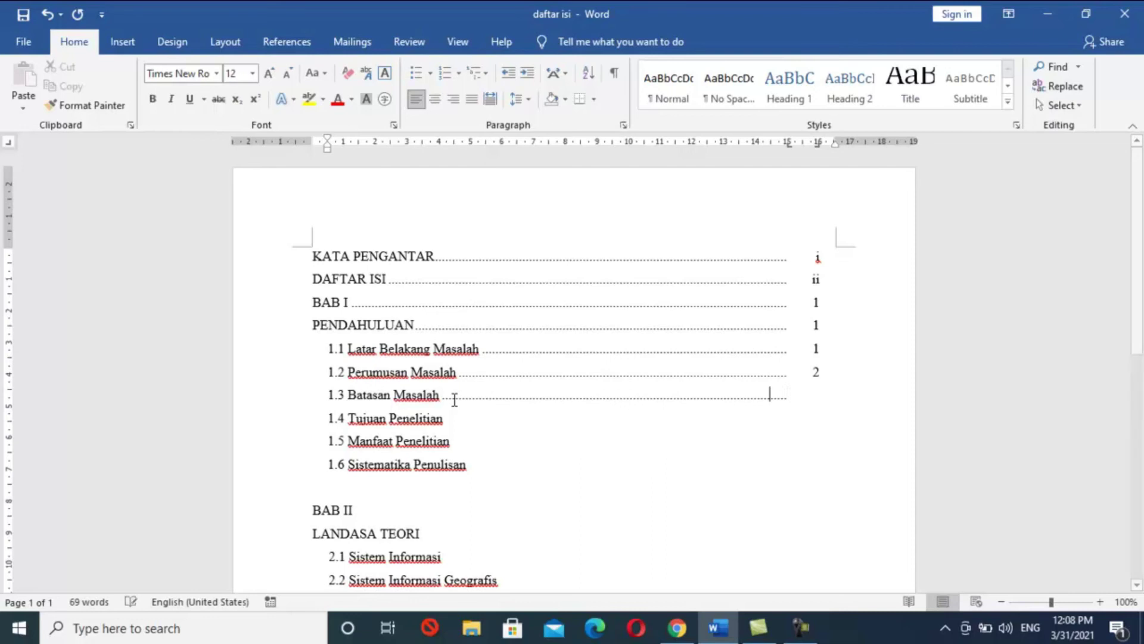
{"action": "key", "text": "Tab"}
{"action": "type", "text": "2"}
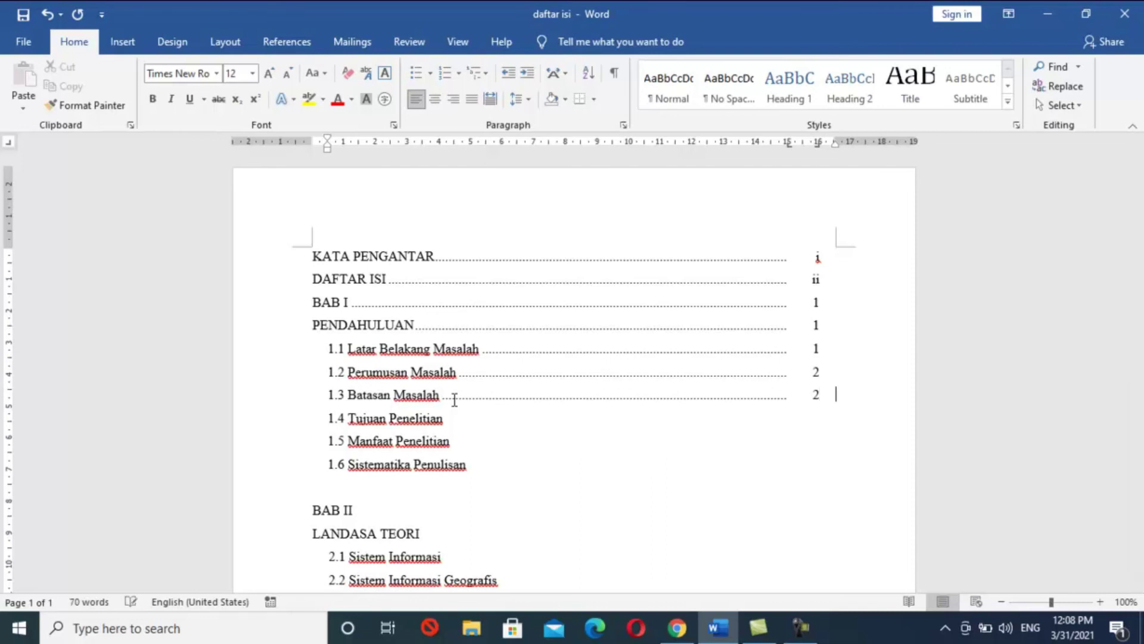
Step: Add dotted leaders to 1.4, 1.5 and 1.6 with page numbers 2, 3 and 3
{"action": "left_click", "coordinate": [458, 421]}
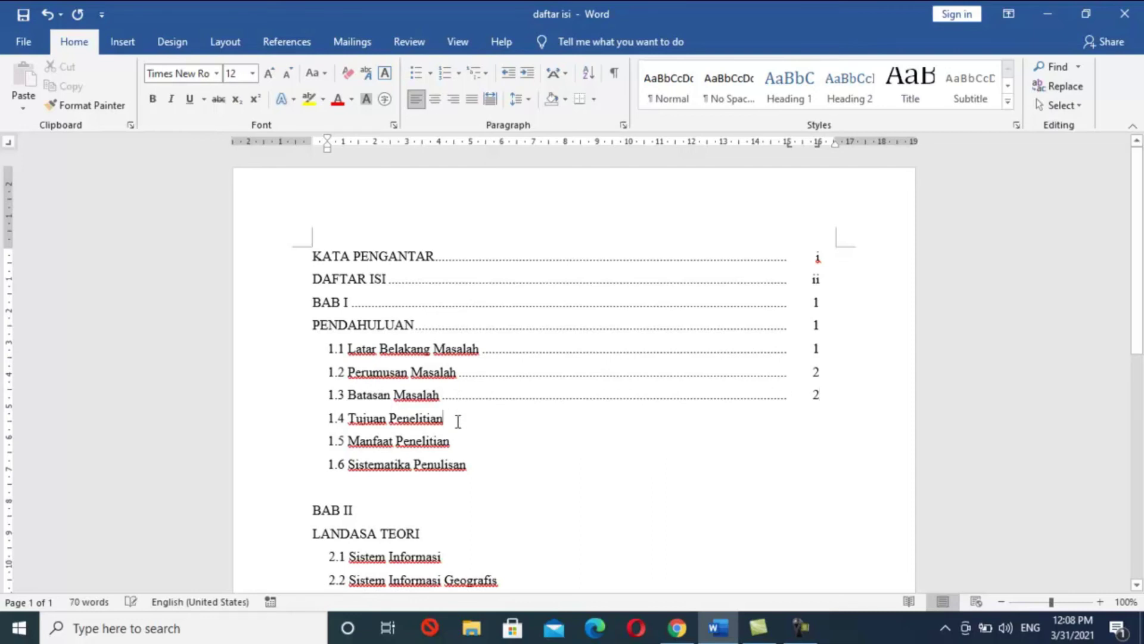
{"action": "key", "text": "Tab"}
{"action": "key", "text": "Tab"}
{"action": "type", "text": "2"}
{"action": "left_click", "coordinate": [455, 441]}
{"action": "key", "text": "Tab"}
{"action": "key", "text": "Tab"}
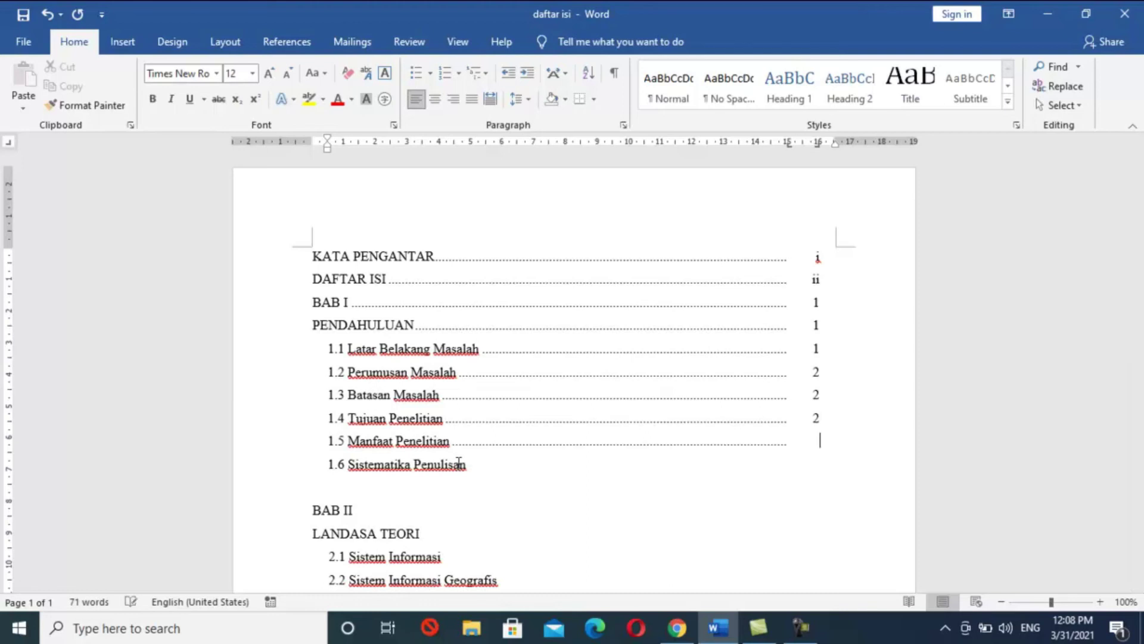
{"action": "type", "text": "3"}
{"action": "left_click", "coordinate": [485, 461]}
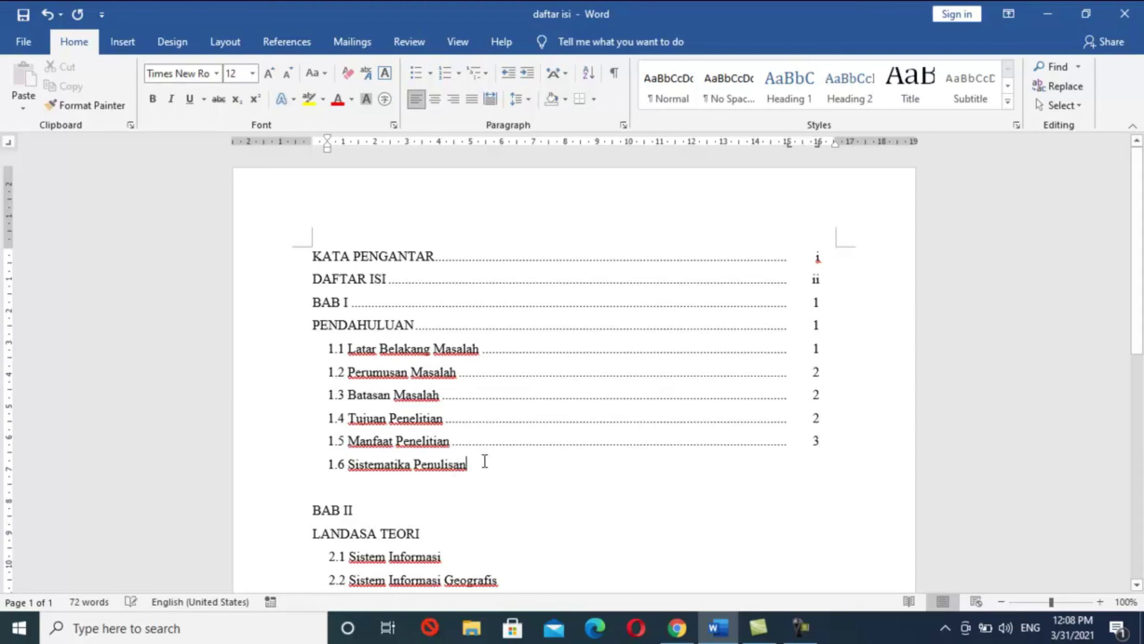
{"action": "key", "text": "Tab"}
{"action": "key", "text": "Tab"}
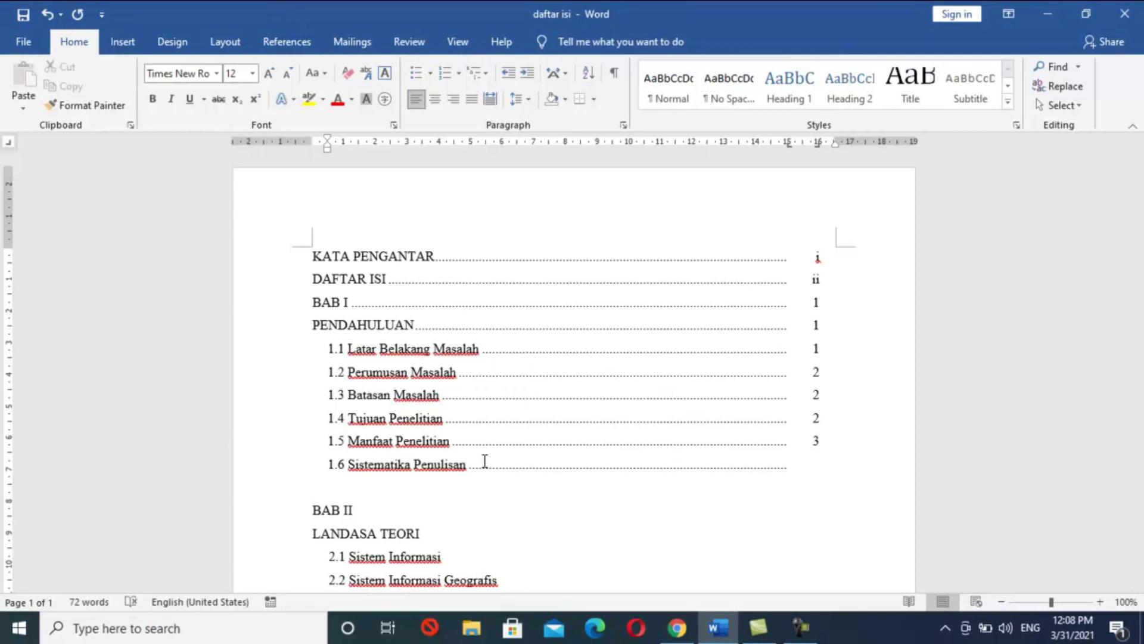
{"action": "type", "text": "3"}
{"action": "scroll", "coordinate": [471, 462], "scroll_direction": "down", "scroll_amount": 1}
{"action": "scroll", "coordinate": [470, 460], "scroll_direction": "down", "scroll_amount": 3}
{"action": "left_click", "coordinate": [378, 395]}
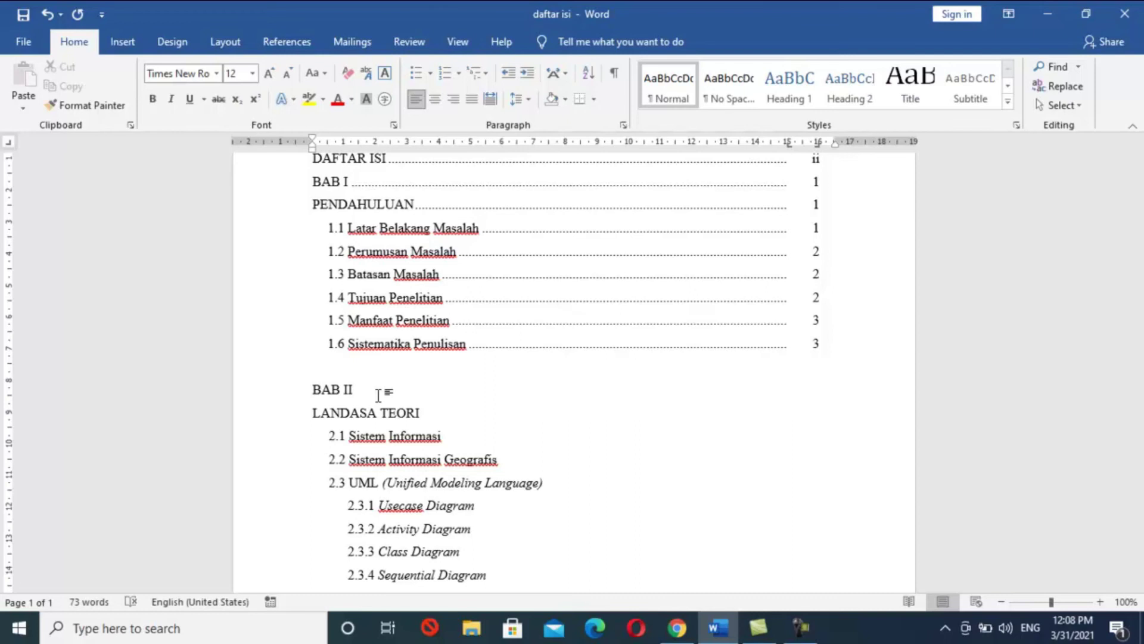
Step: Add dotted leaders to BAB II, LANDASA TEORI and 2.1 with page numbers 4, 4 and 5
{"action": "key", "text": "Tab"}
{"action": "key", "text": "Tab"}
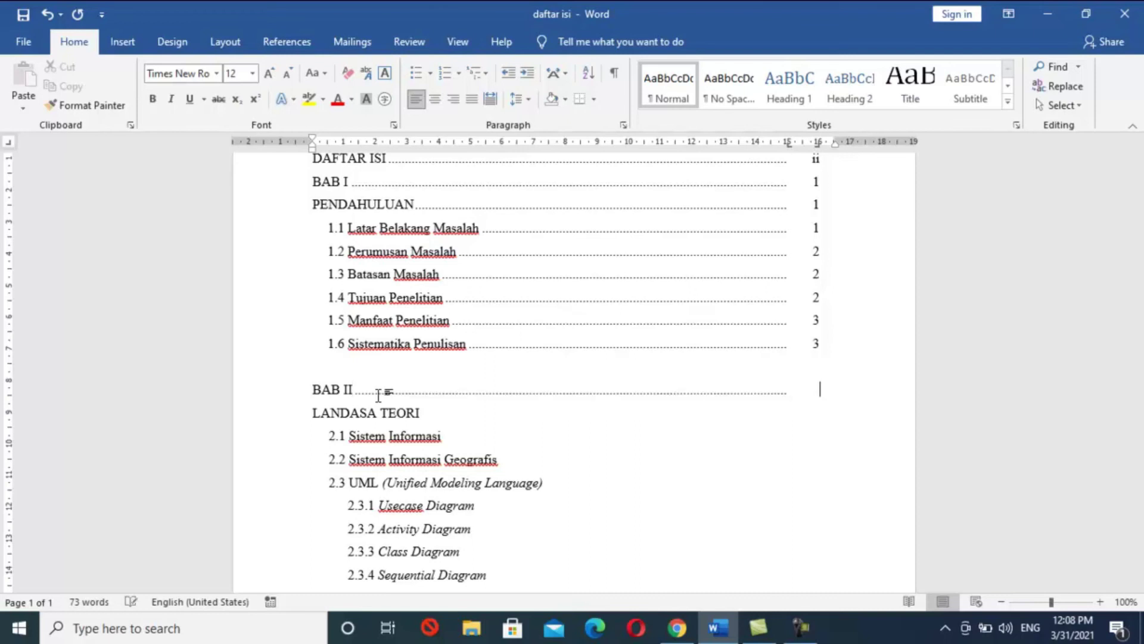
{"action": "type", "text": "4"}
{"action": "left_click", "coordinate": [432, 415]}
{"action": "key", "text": "Tab"}
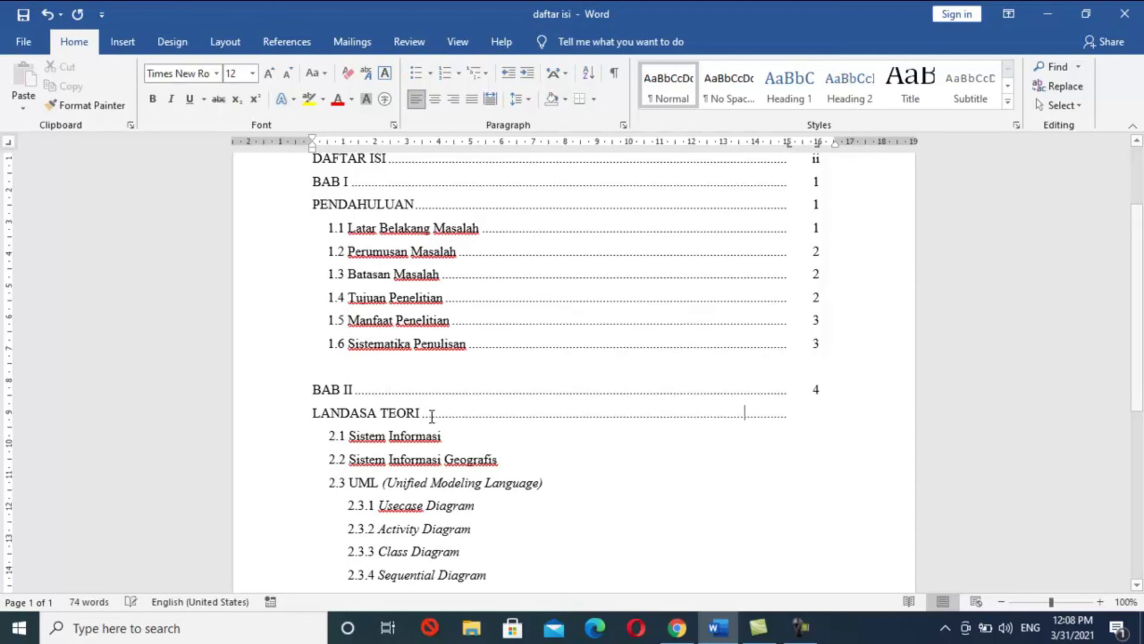
{"action": "key", "text": "Tab"}
{"action": "type", "text": "4"}
{"action": "left_click", "coordinate": [445, 436]}
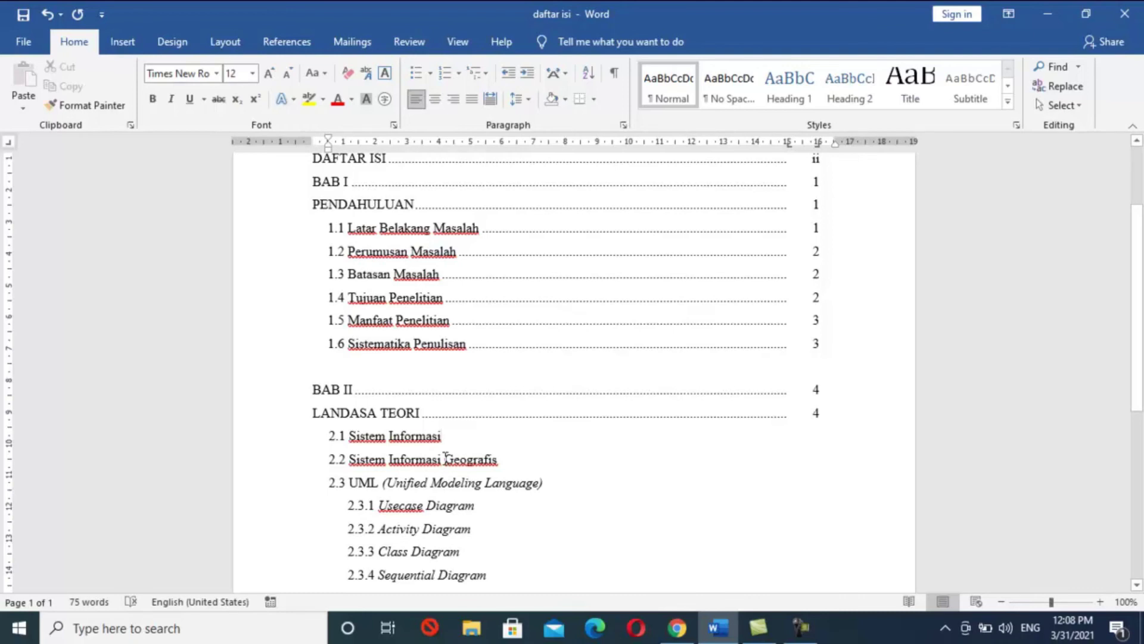
{"action": "key", "text": "Tab"}
{"action": "type", "text": "5"}
Step: Give 2.2 a leader to page 5 and 2.3 UML a leader to an upright, non-italic 6
{"action": "left_click", "coordinate": [504, 460]}
{"action": "key", "text": "Tab"}
{"action": "type", "text": "5"}
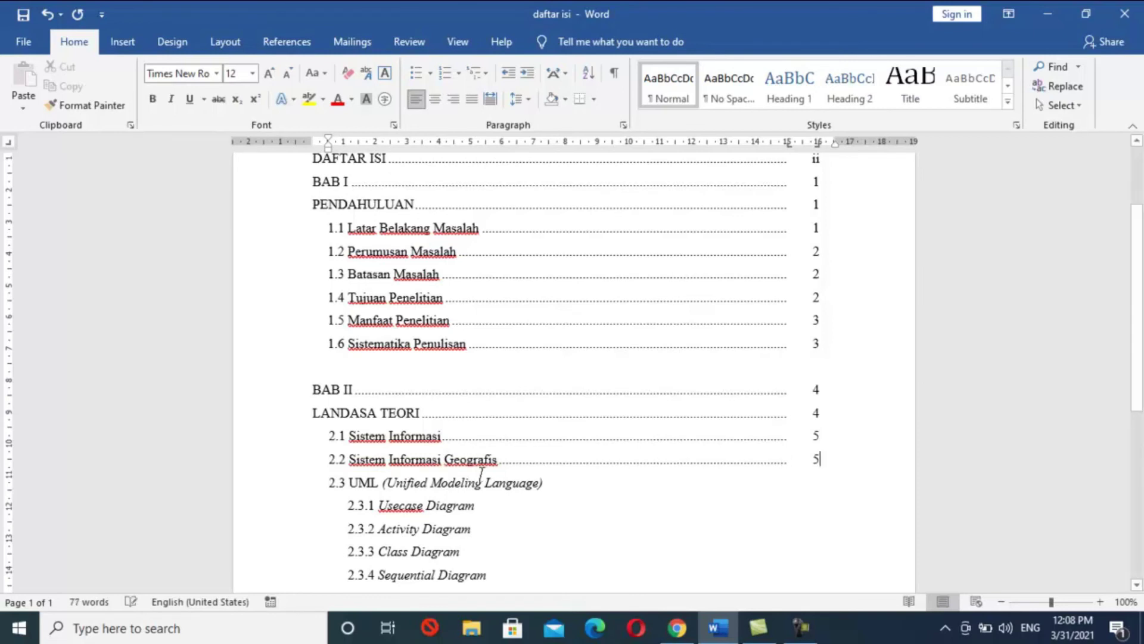
{"action": "left_click", "coordinate": [557, 483]}
{"action": "key", "text": "Tab"}
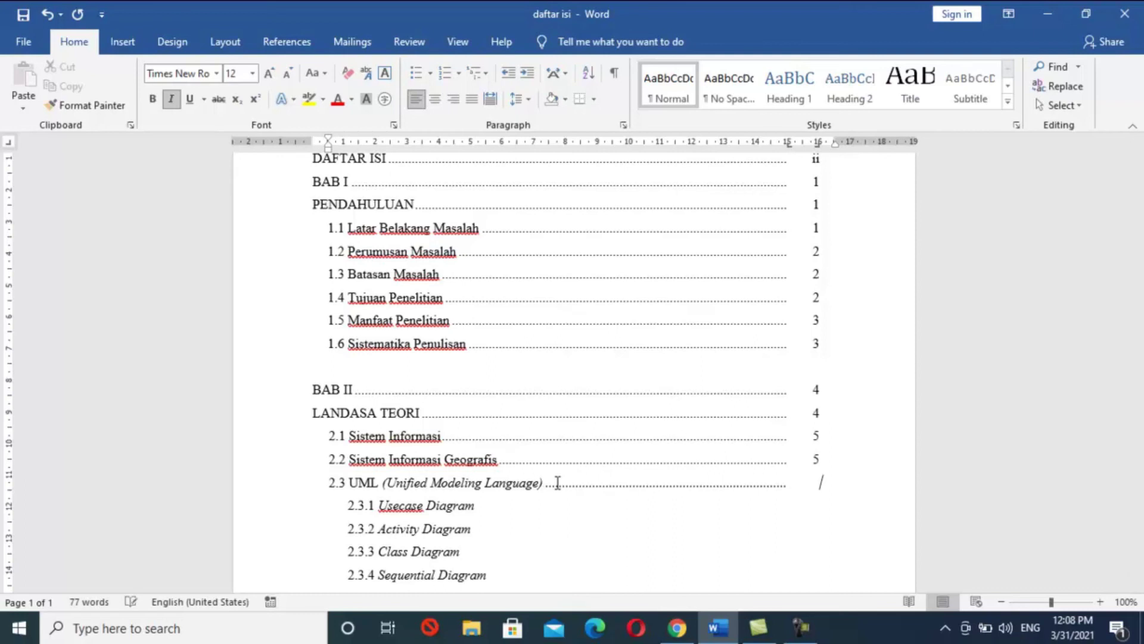
{"action": "type", "text": "6"}
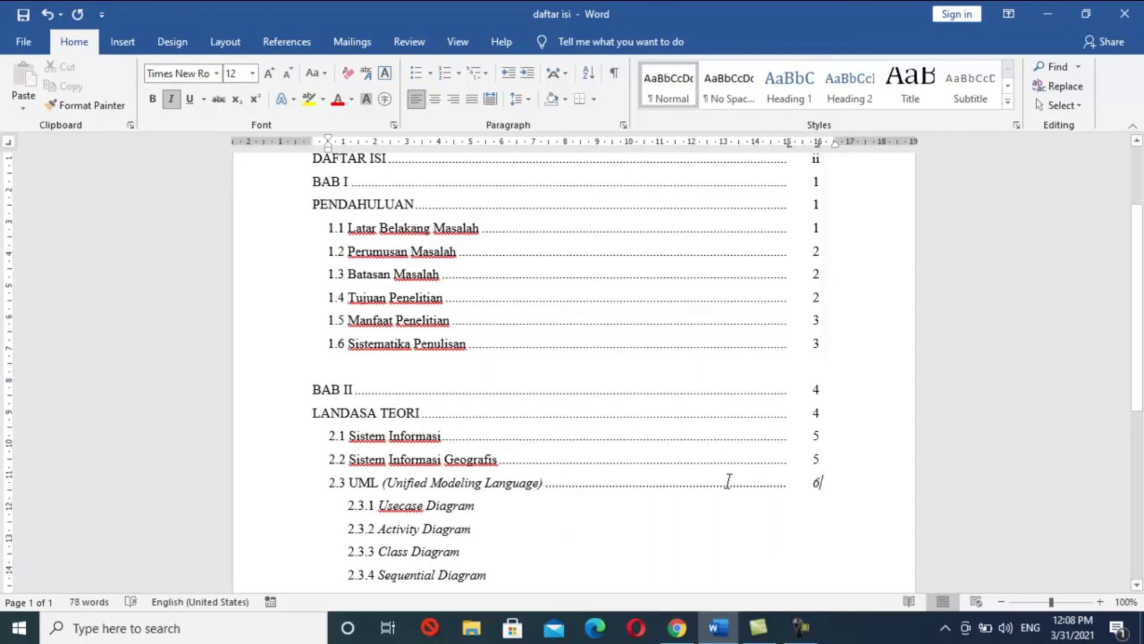
{"action": "double_click", "coordinate": [816, 483]}
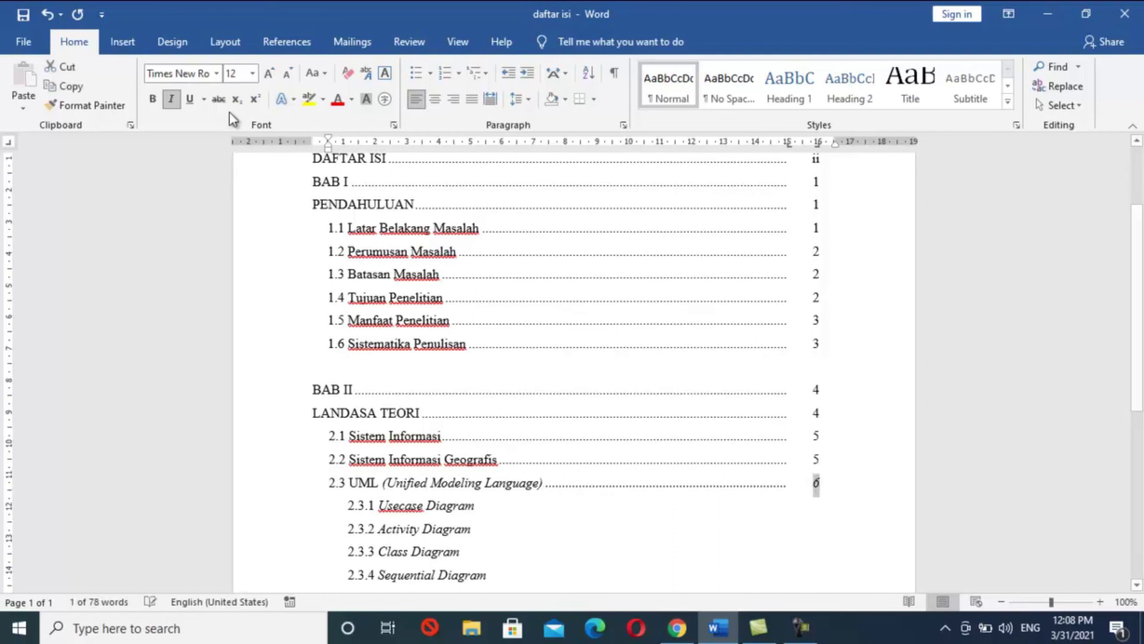
{"action": "left_click", "coordinate": [172, 100]}
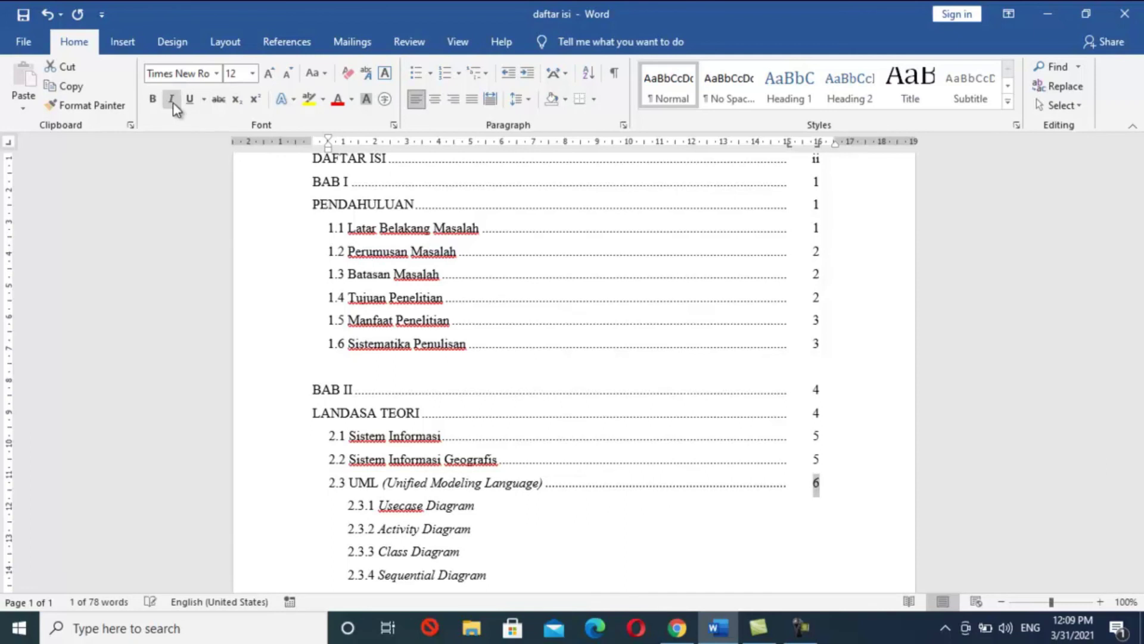
{"action": "left_click", "coordinate": [487, 506]}
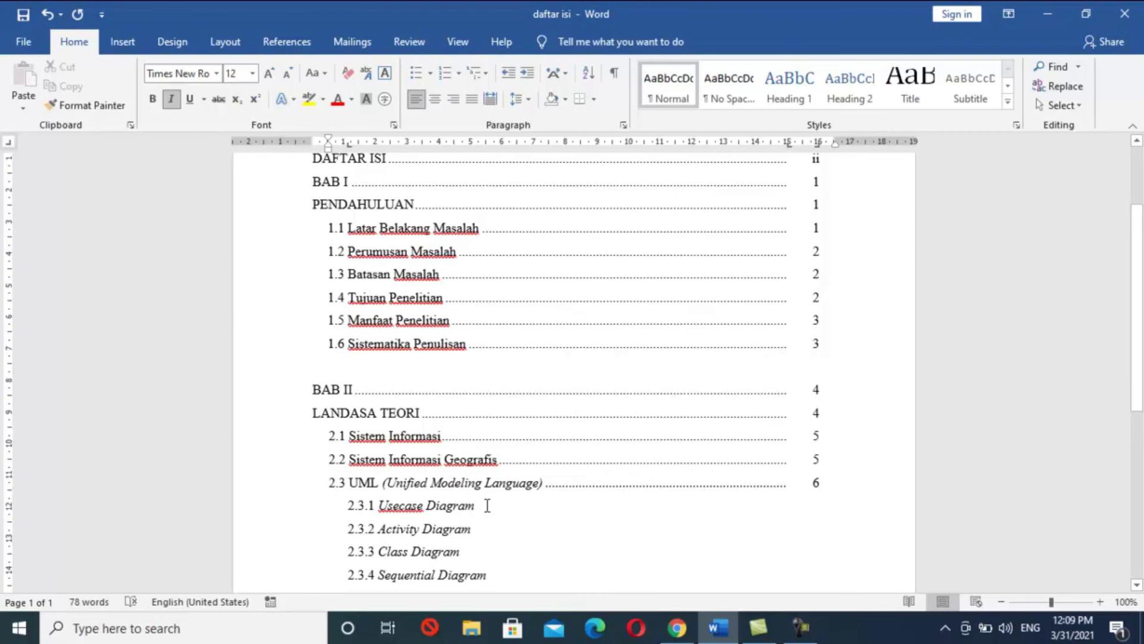
Step: Give 2.3.1 Usecase and 2.3.2 Activity Diagram dotted leaders to upright page numbers 7 and 7
{"action": "key", "text": "Tab"}
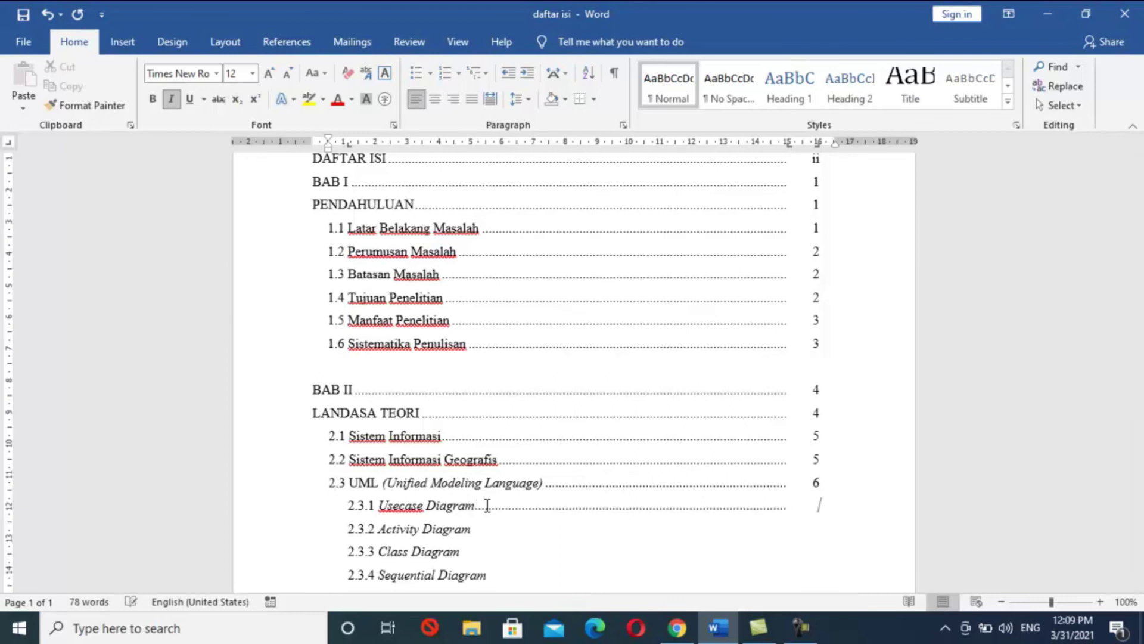
{"action": "left_click", "coordinate": [171, 99]}
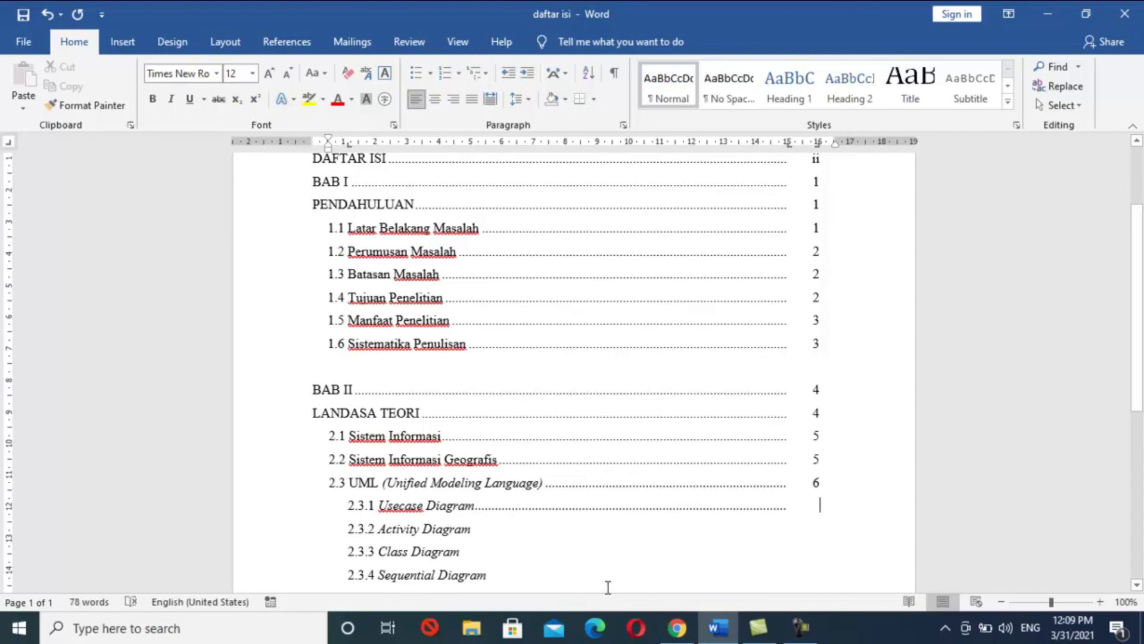
{"action": "type", "text": " 7"}
{"action": "left_click", "coordinate": [486, 529]}
{"action": "key", "text": "Tab"}
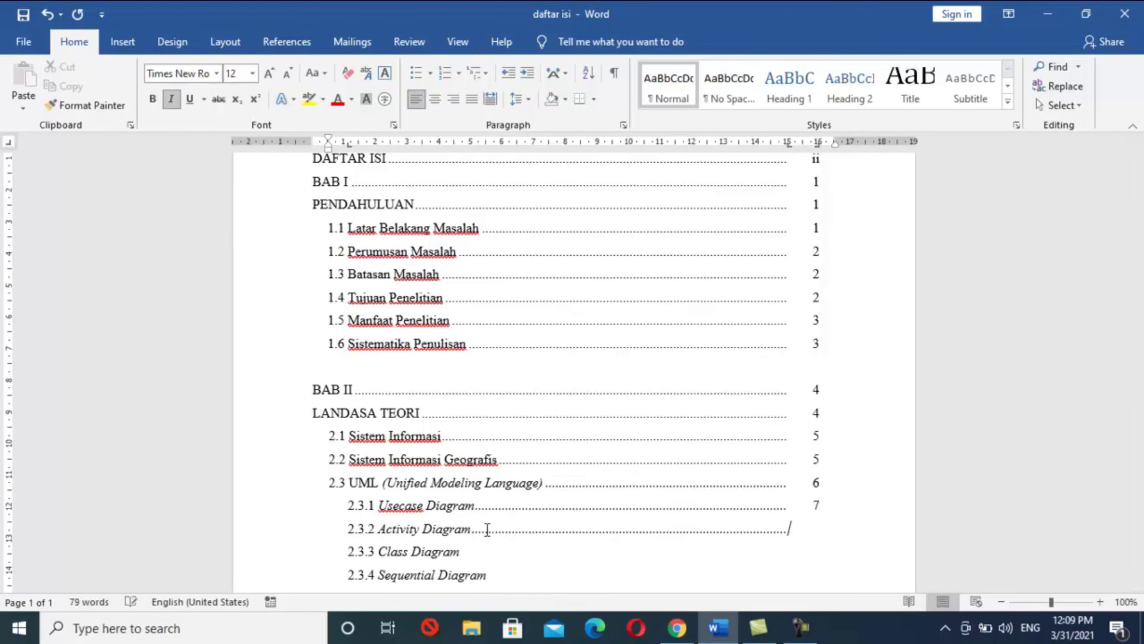
{"action": "left_click", "coordinate": [178, 102]}
{"action": "type", "text": "7"}
Step: Give 2.3.3 Class Diagram a leader to upright page 10, and add a leader after 2.3.4
{"action": "left_click", "coordinate": [473, 557]}
{"action": "key", "text": "Tab"}
{"action": "key", "text": "Tab"}
{"action": "left_click", "coordinate": [171, 99]}
{"action": "type", "text": "10"}
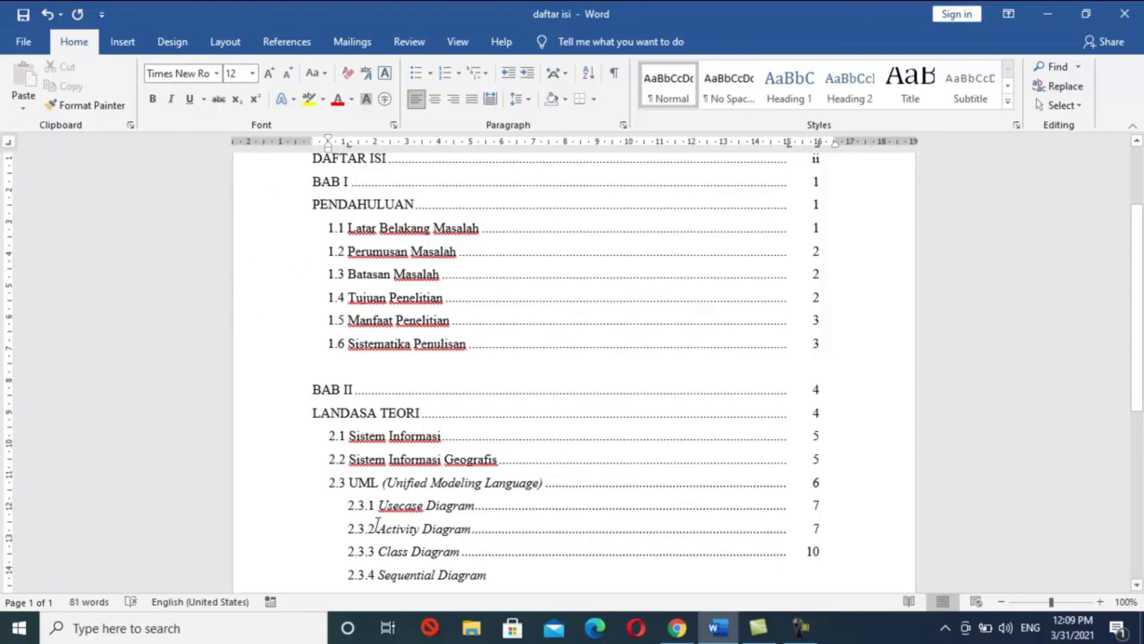
{"action": "left_click", "coordinate": [495, 575]}
{"action": "scroll", "coordinate": [495, 576], "scroll_direction": "down", "scroll_amount": 2}
{"action": "key", "text": "Tab"}
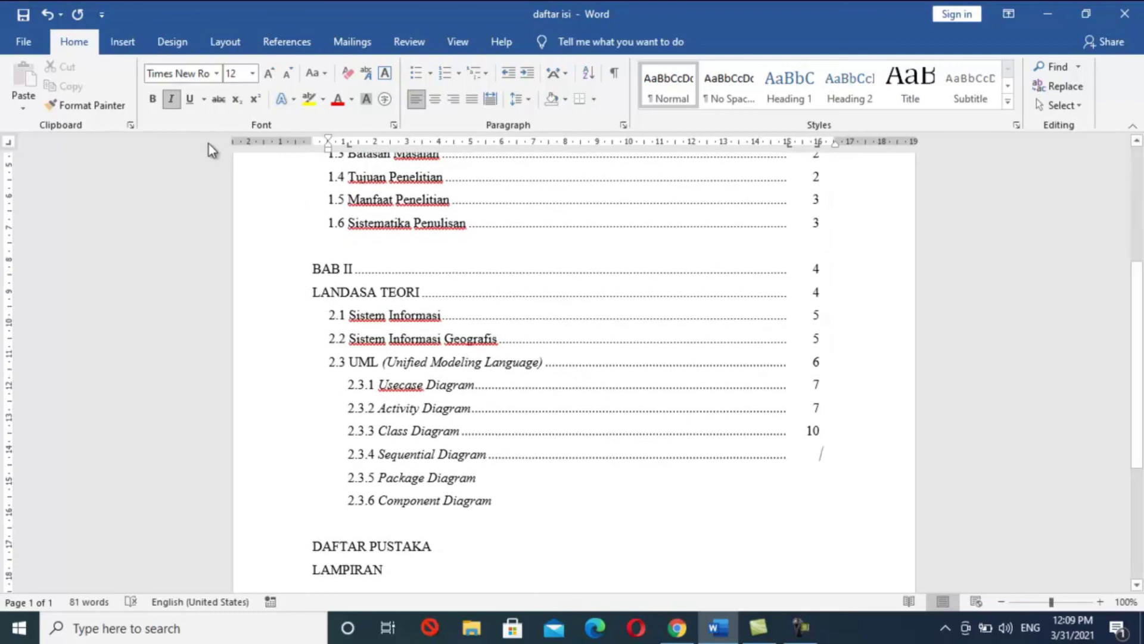
Step: Finish non-italic page numbers 10, 12 and 14 for entries 2.3.4–2.3.6 with dotted leaders
{"action": "left_click", "coordinate": [176, 105]}
{"action": "type", "text": "0"}
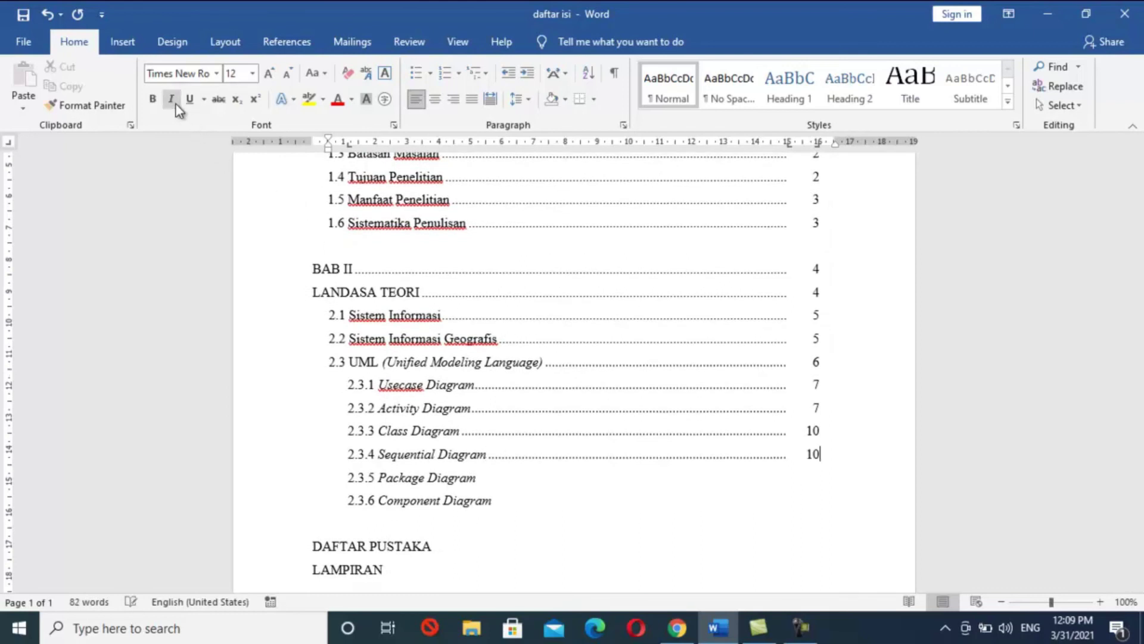
{"action": "left_click", "coordinate": [482, 480]}
{"action": "key", "text": "Tab"}
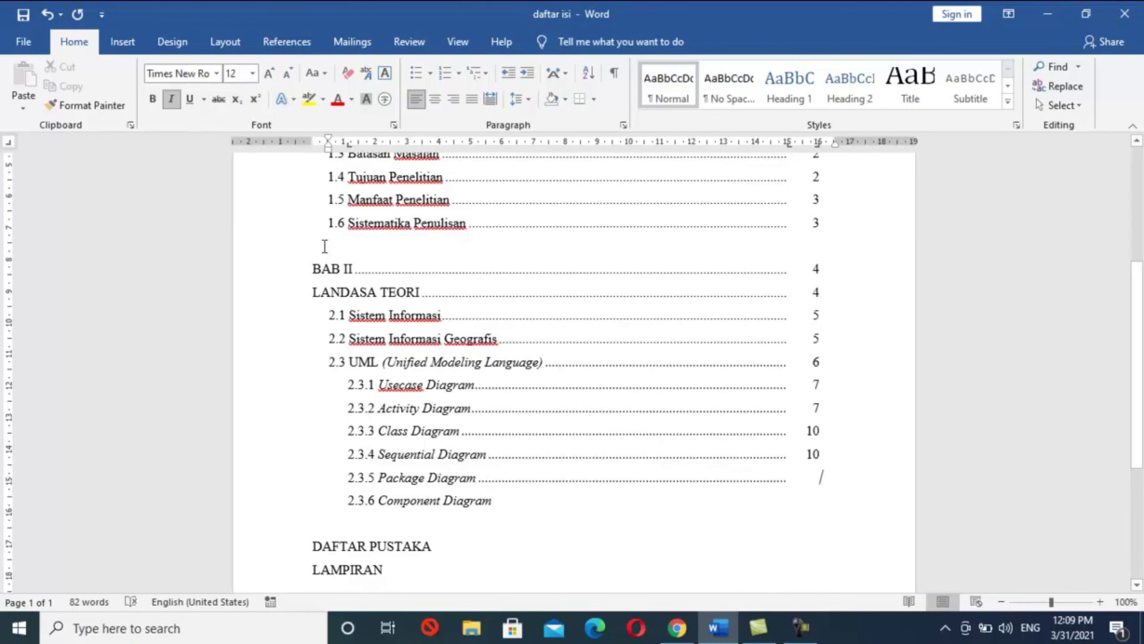
{"action": "left_click", "coordinate": [171, 99]}
{"action": "type", "text": "12"}
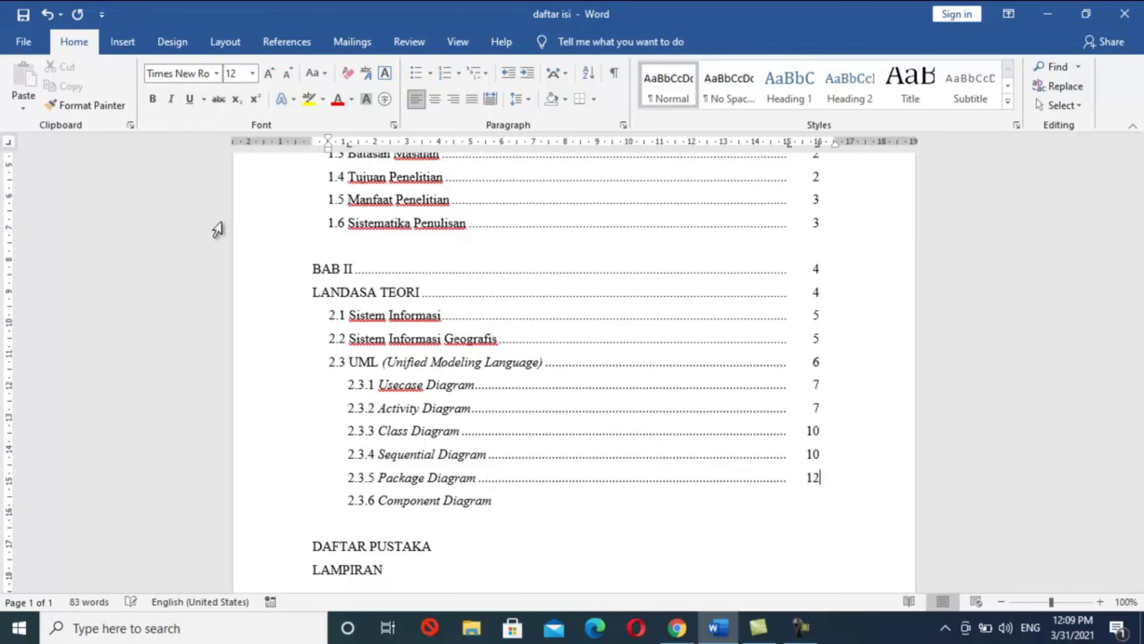
{"action": "left_click", "coordinate": [496, 500]}
{"action": "key", "text": "Tab"}
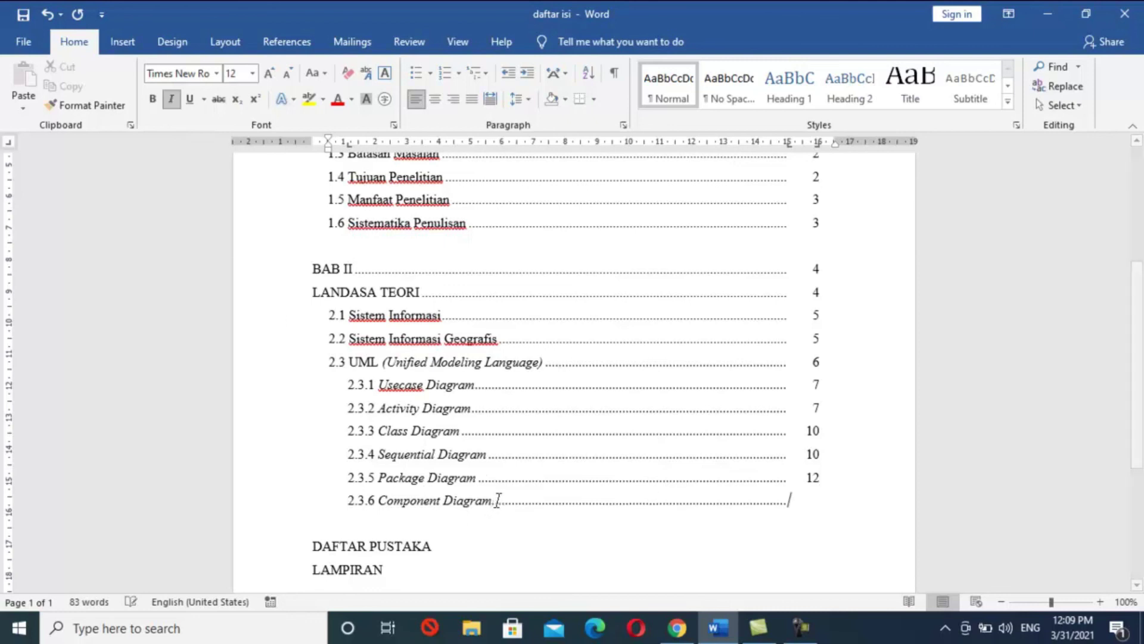
{"action": "left_click", "coordinate": [171, 98]}
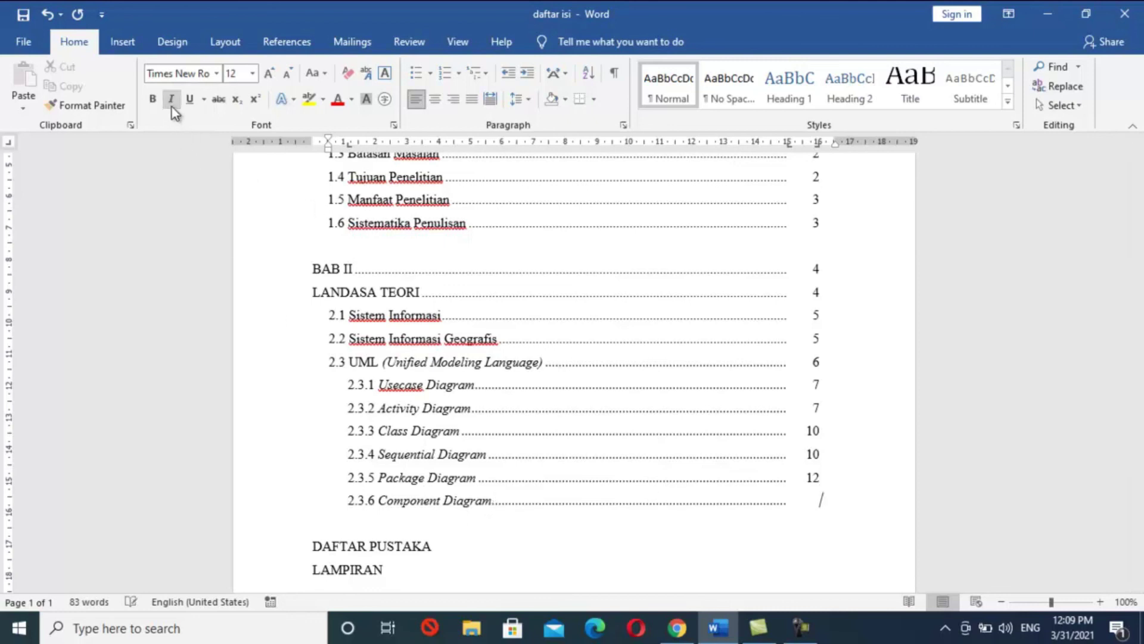
{"action": "type", "text": "14"}
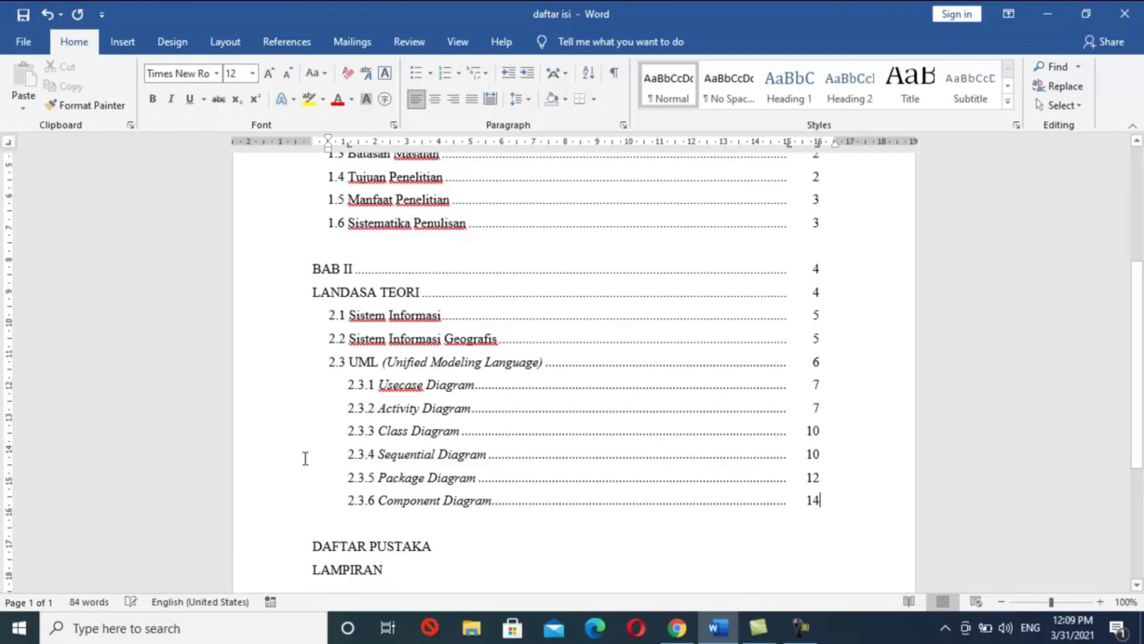
Step: Add a dotted leader and page number 100 after DAFTAR PUSTAKA
{"action": "left_click", "coordinate": [440, 546]}
{"action": "key", "text": "Tab"}
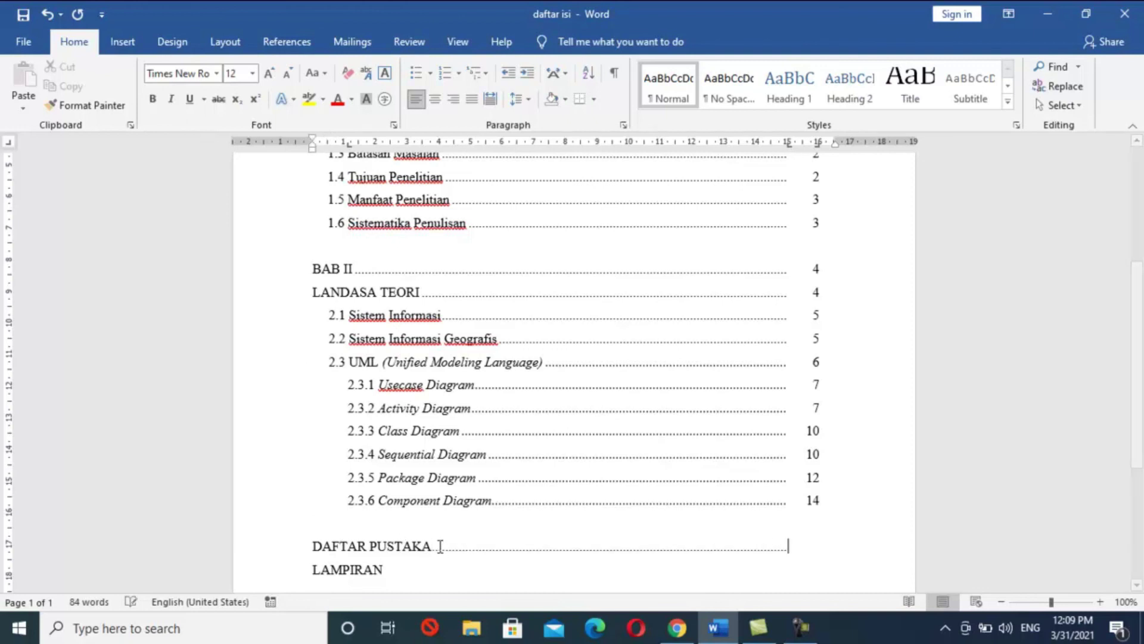
{"action": "type", "text": "1"}
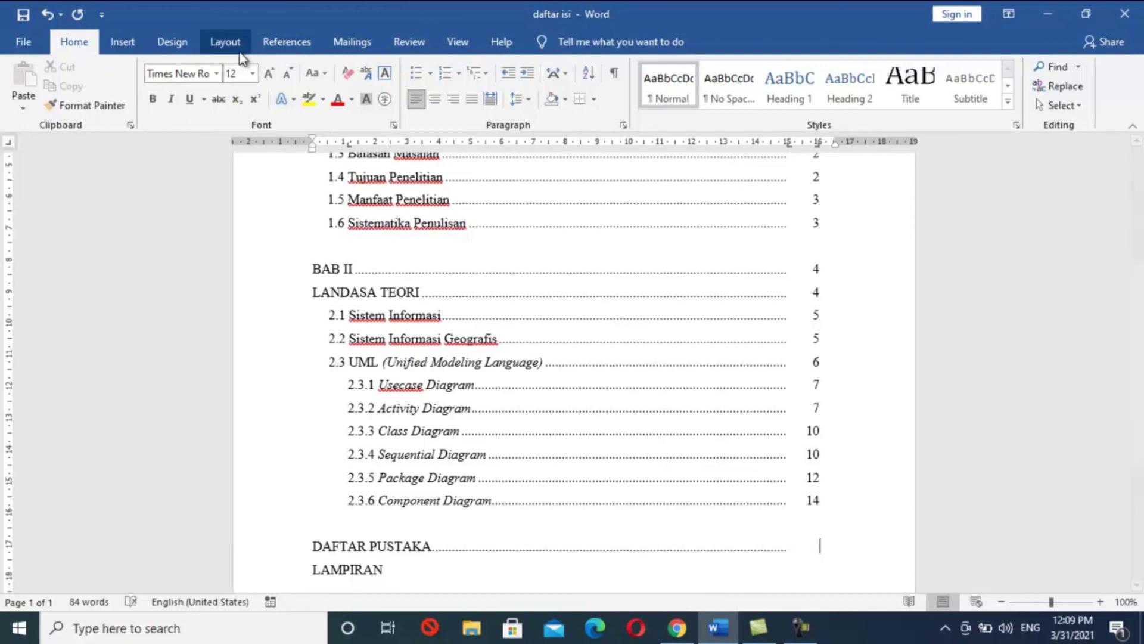
{"action": "type", "text": "00"}
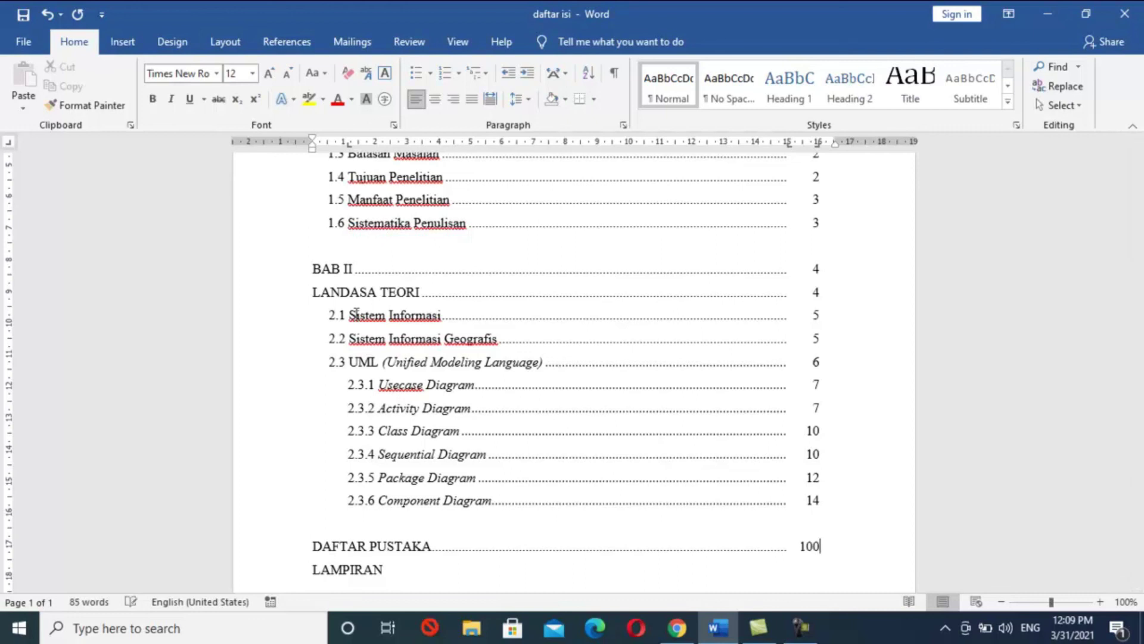
{"action": "scroll", "coordinate": [329, 401], "scroll_direction": "down", "scroll_amount": 1}
{"action": "scroll", "coordinate": [369, 453], "scroll_direction": "down", "scroll_amount": 1}
{"action": "scroll", "coordinate": [423, 503], "scroll_direction": "up", "scroll_amount": 2}
{"action": "scroll", "coordinate": [422, 504], "scroll_direction": "up", "scroll_amount": 2}
{"action": "scroll", "coordinate": [421, 500], "scroll_direction": "down", "scroll_amount": 2}
{"action": "scroll", "coordinate": [421, 499], "scroll_direction": "down", "scroll_amount": 3}
{"action": "scroll", "coordinate": [698, 498], "scroll_direction": "up", "scroll_amount": 2}
{"action": "scroll", "coordinate": [698, 498], "scroll_direction": "up", "scroll_amount": 3}
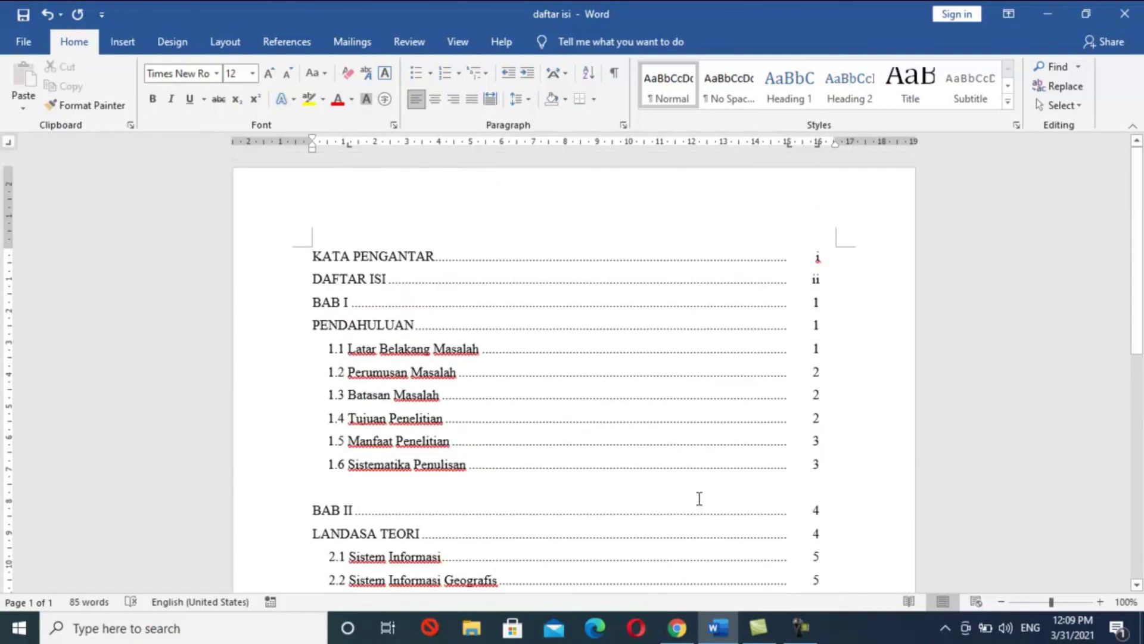
{"action": "scroll", "coordinate": [699, 499], "scroll_direction": "down", "scroll_amount": 3}
{"action": "scroll", "coordinate": [699, 498], "scroll_direction": "down", "scroll_amount": 2}
{"action": "scroll", "coordinate": [699, 498], "scroll_direction": "up", "scroll_amount": 5}
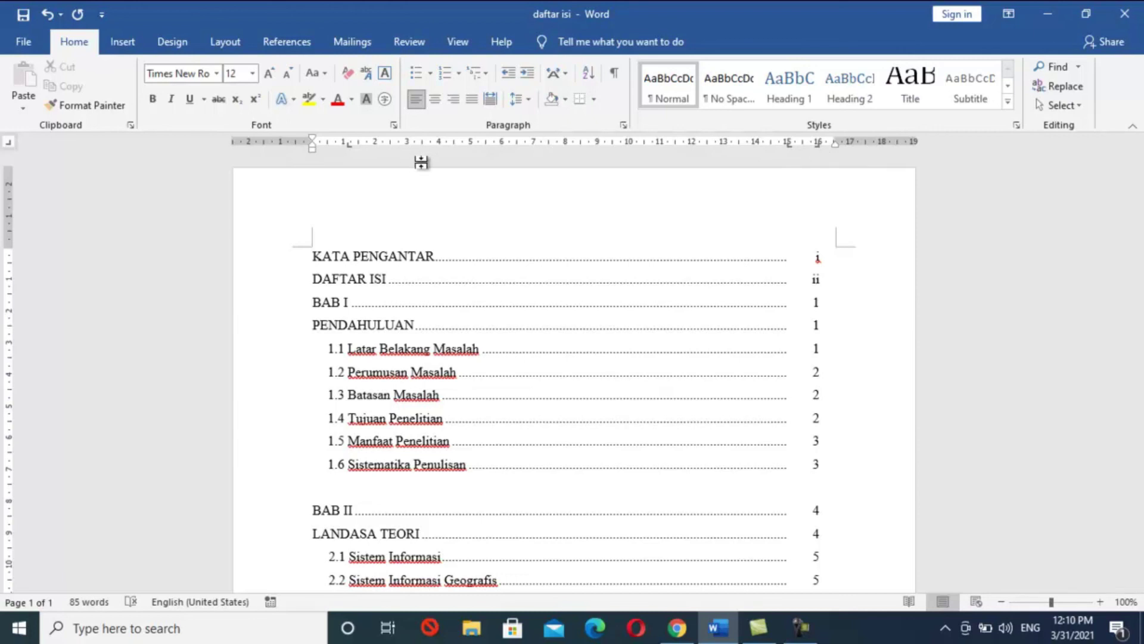
{"action": "scroll", "coordinate": [723, 268], "scroll_direction": "down", "scroll_amount": 1}
{"action": "scroll", "coordinate": [733, 281], "scroll_direction": "down", "scroll_amount": 2}
{"action": "scroll", "coordinate": [733, 281], "scroll_direction": "down", "scroll_amount": 3}
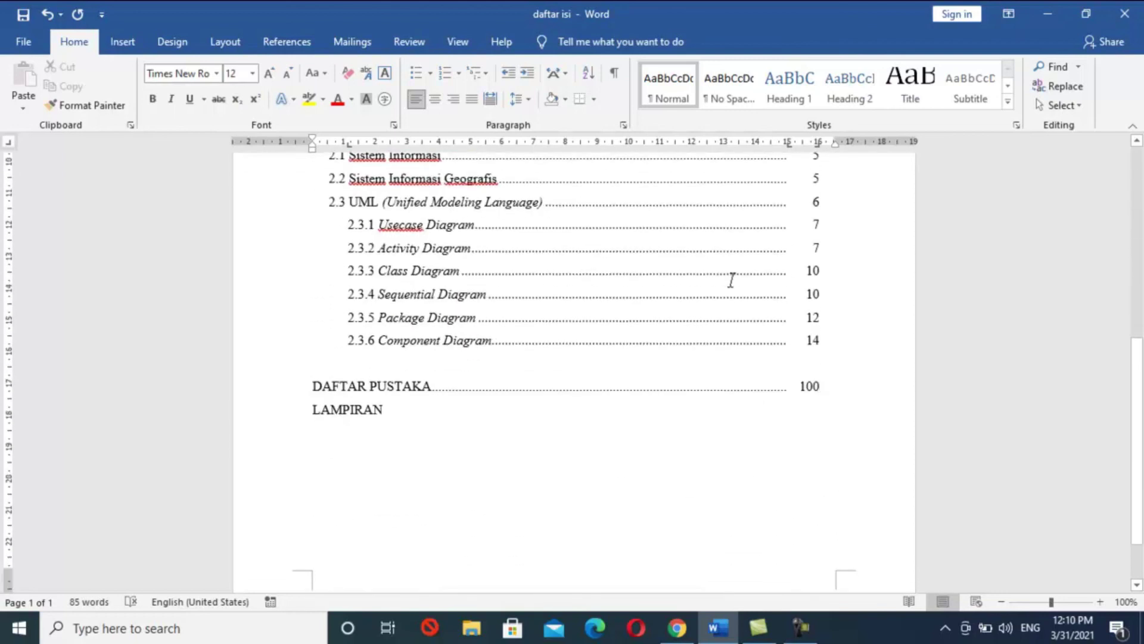
{"action": "scroll", "coordinate": [732, 281], "scroll_direction": "up", "scroll_amount": 3}
{"action": "scroll", "coordinate": [732, 280], "scroll_direction": "up", "scroll_amount": 3}
{"action": "scroll", "coordinate": [733, 280], "scroll_direction": "up", "scroll_amount": 2}
{"action": "scroll", "coordinate": [733, 280], "scroll_direction": "down", "scroll_amount": 3}
{"action": "scroll", "coordinate": [843, 317], "scroll_direction": "down", "scroll_amount": 1}
{"action": "scroll", "coordinate": [845, 320], "scroll_direction": "down", "scroll_amount": 4}
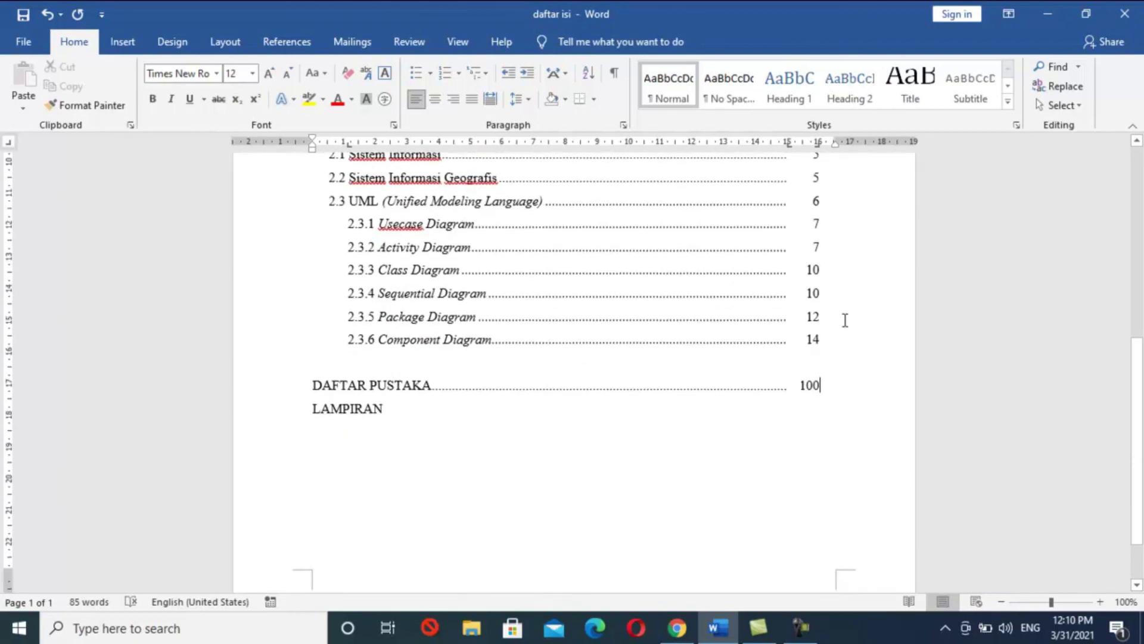
{"action": "scroll", "coordinate": [845, 320], "scroll_direction": "up", "scroll_amount": 3}
{"action": "scroll", "coordinate": [845, 320], "scroll_direction": "up", "scroll_amount": 3}
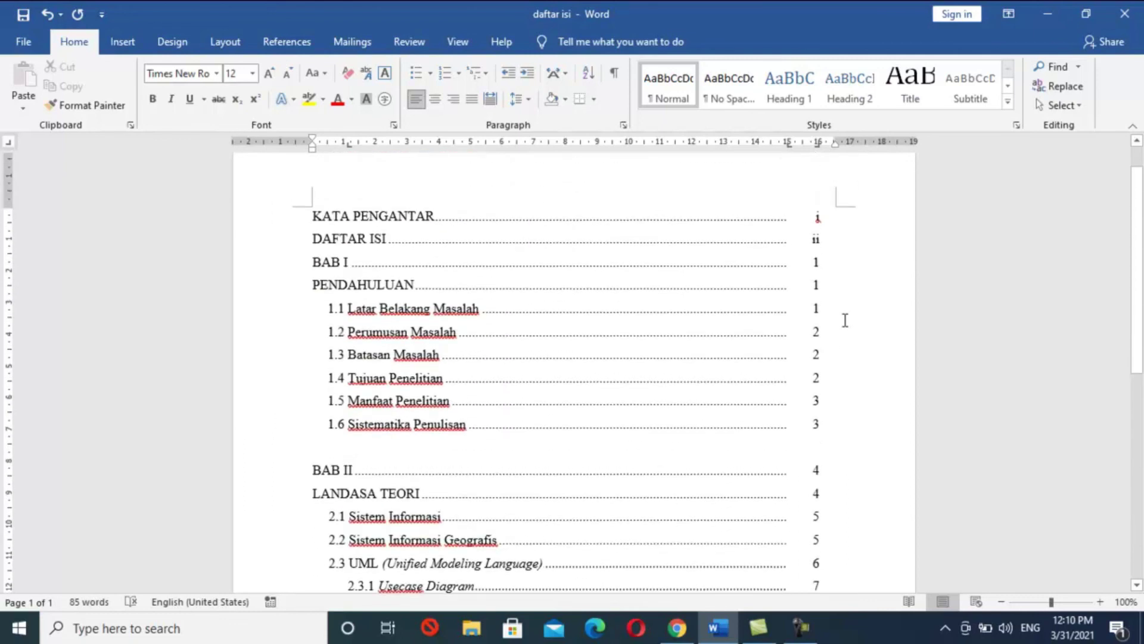
{"action": "scroll", "coordinate": [844, 320], "scroll_direction": "up", "scroll_amount": 1}
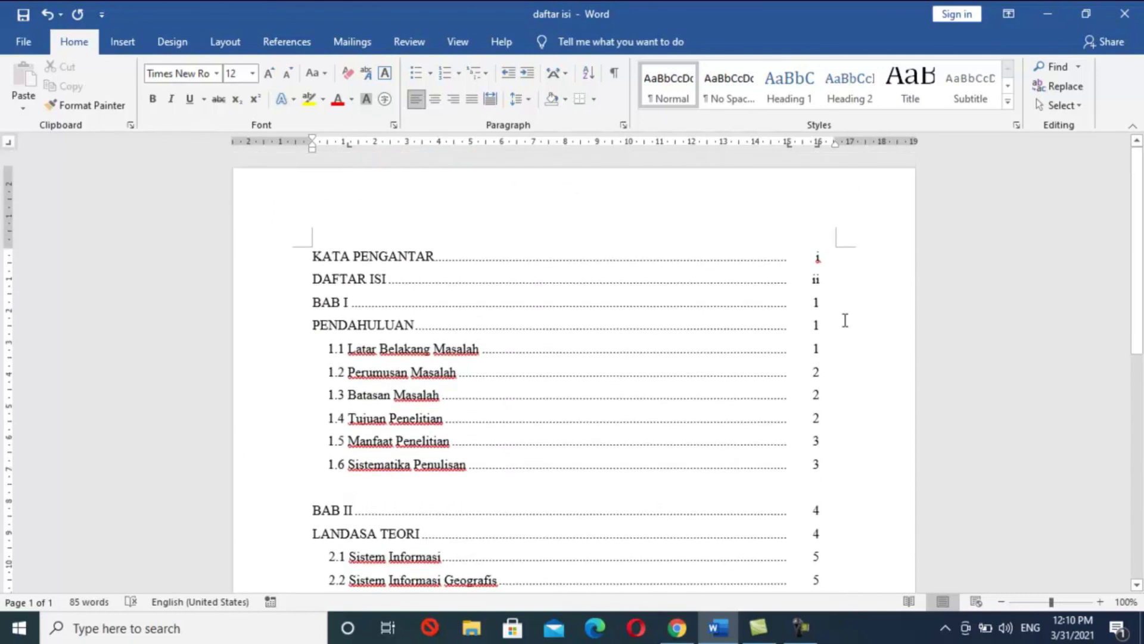